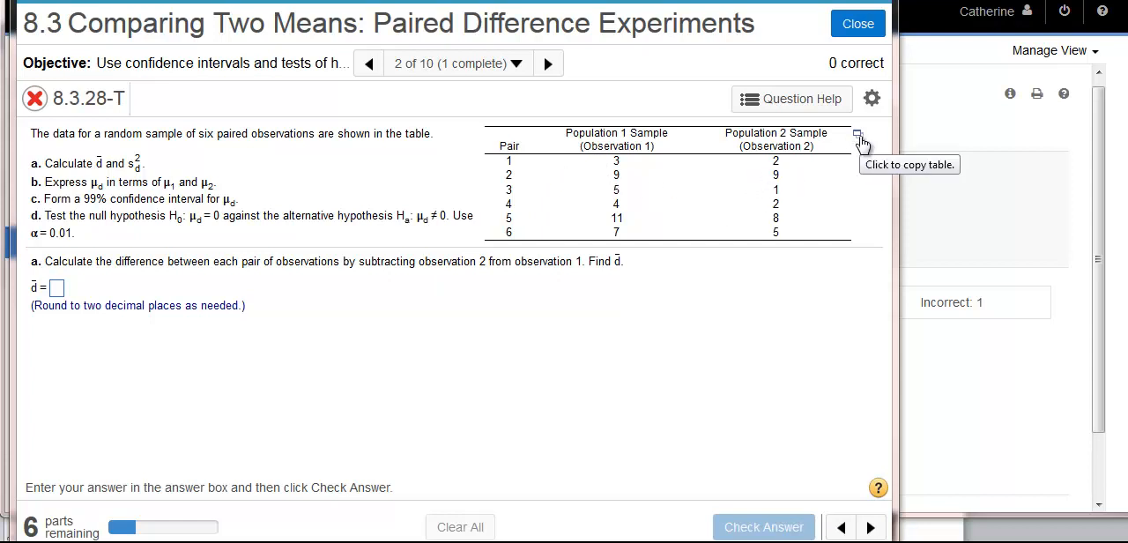
Step: Open the paired observations table in StatCrunch and move its window so the whole header is visible
click(858, 136)
click(808, 159)
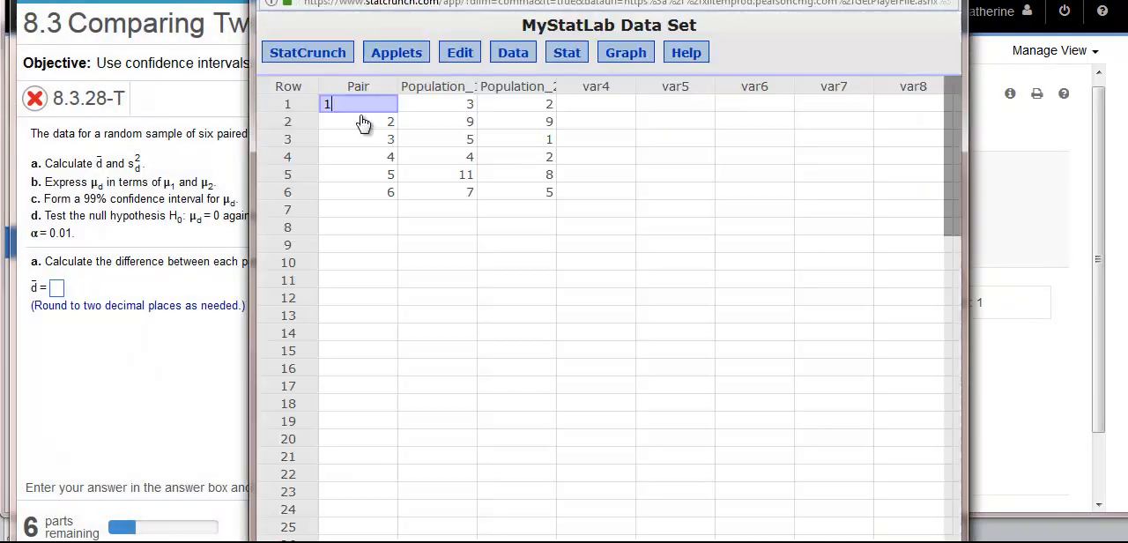
drag(361, 0, 366, 31)
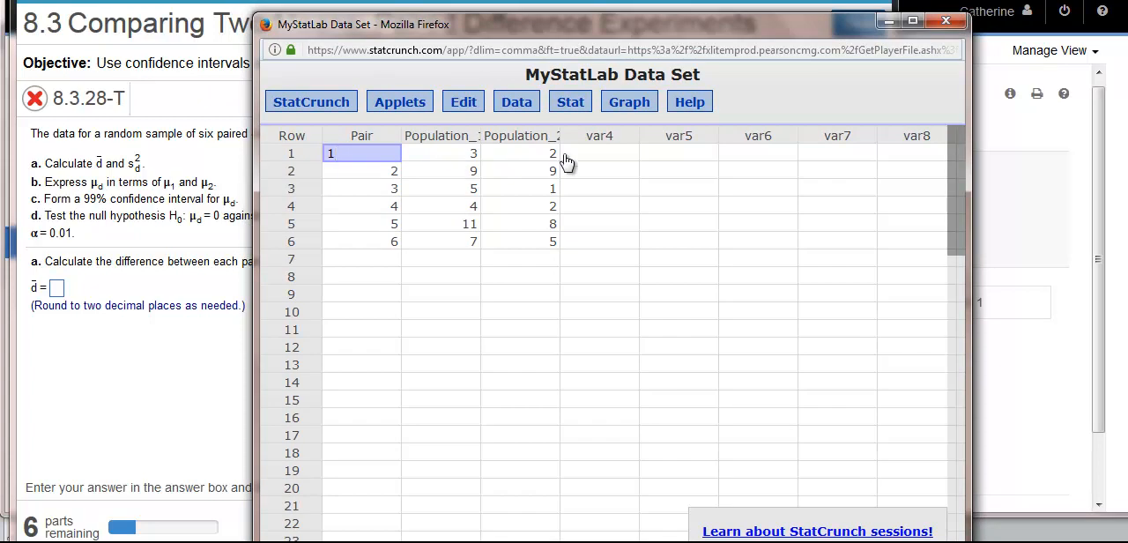
Step: Name the var4 column differences and enter 1, 0, 4, 2, 3 and 2 in rows 1 to 6
click(591, 138)
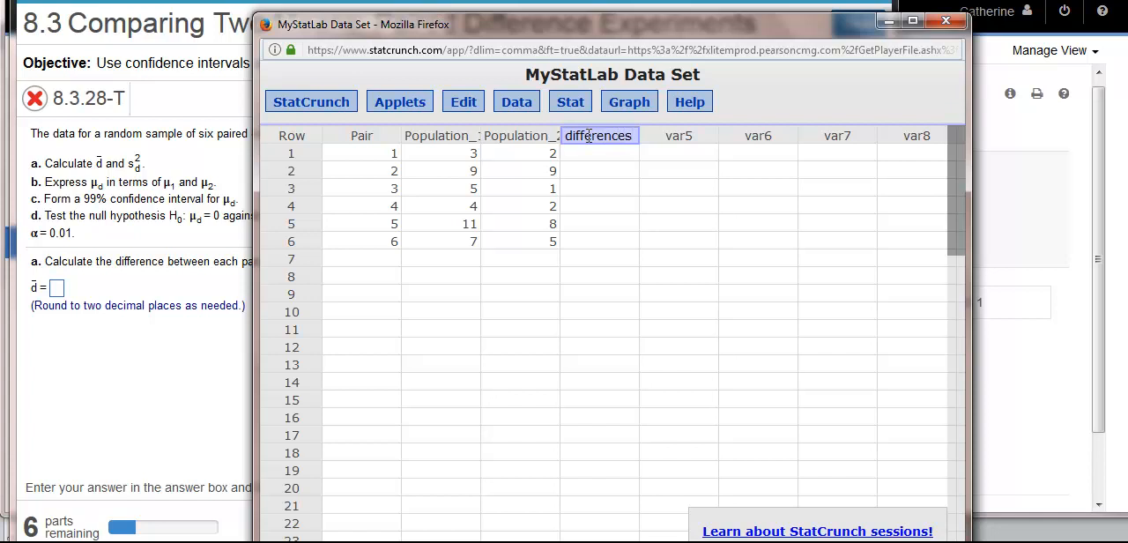
click(602, 159)
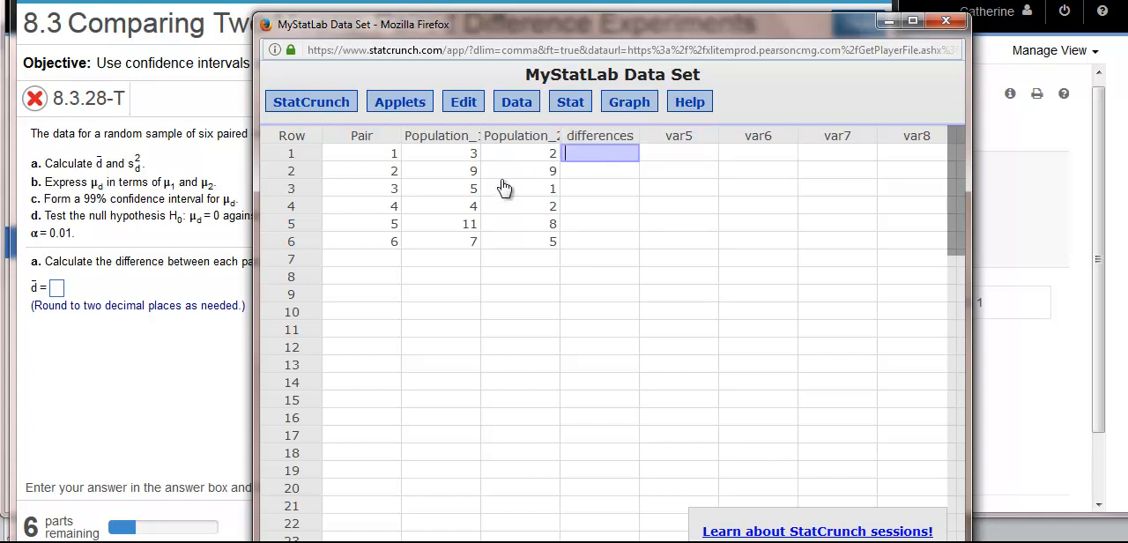
text(1)
click(595, 174)
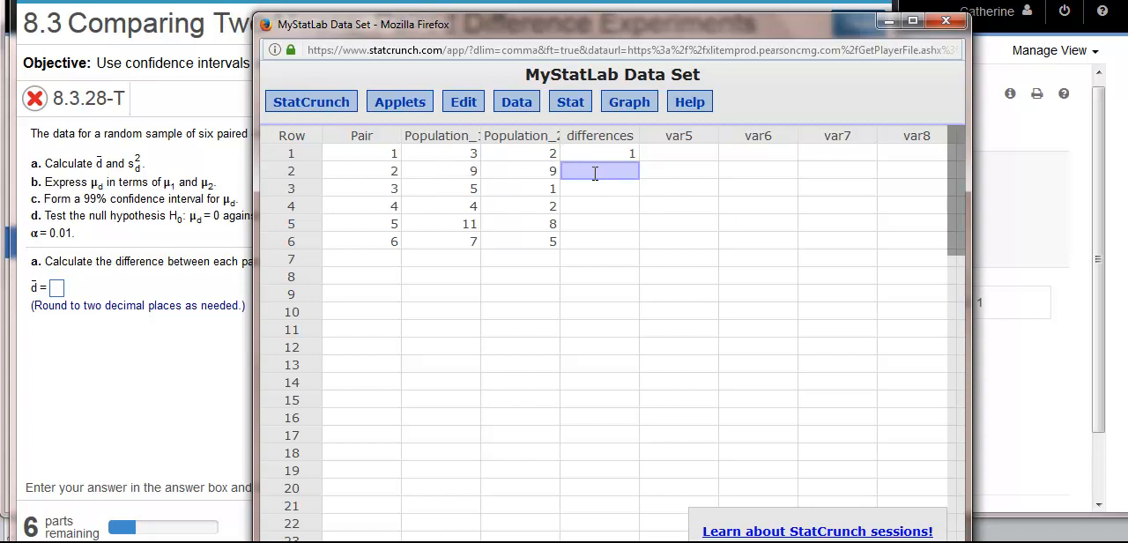
text(0)
click(595, 188)
text(4)
click(597, 207)
text(2)
click(591, 224)
text(3)
click(603, 241)
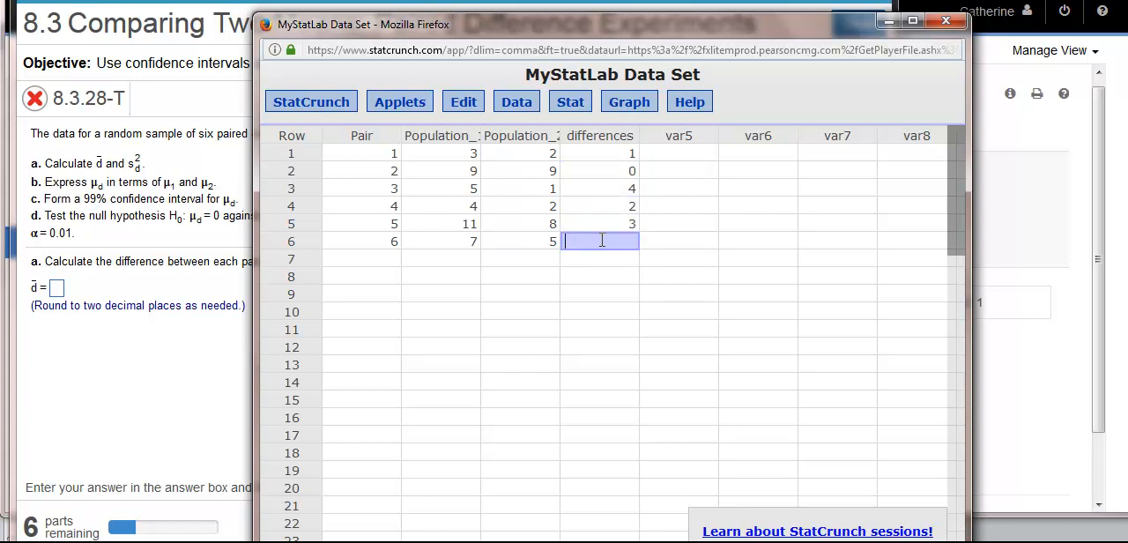
click(615, 261)
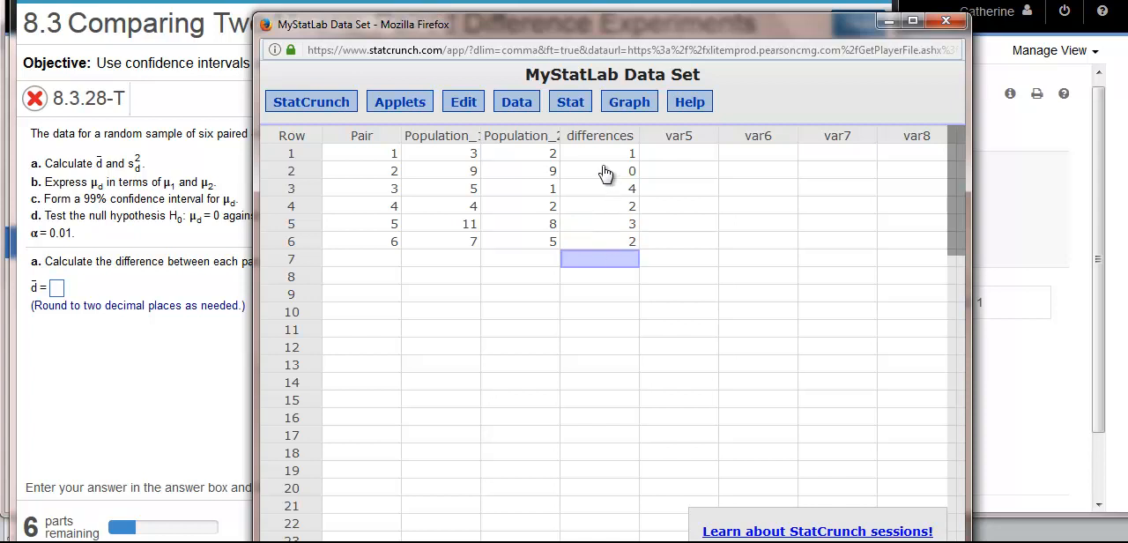
Step: Compute the column summary statistics for the differences column
click(572, 104)
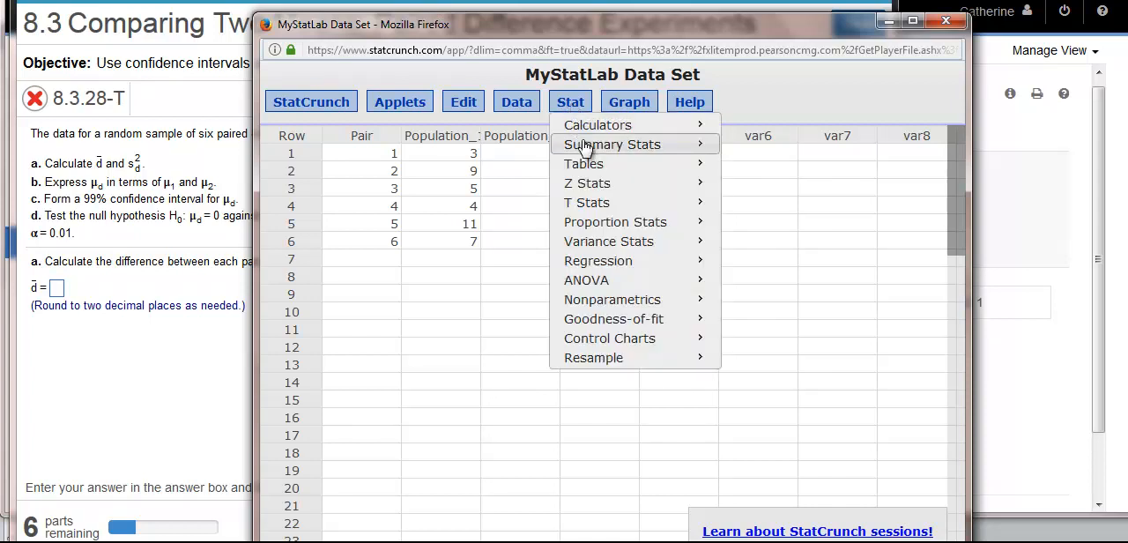
mouse_move(586, 148)
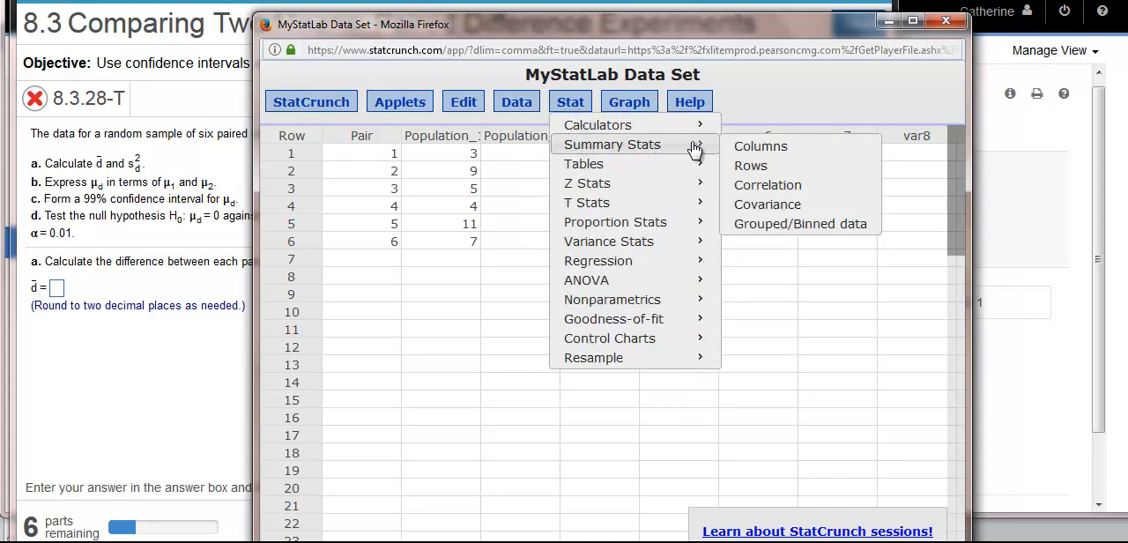
click(739, 151)
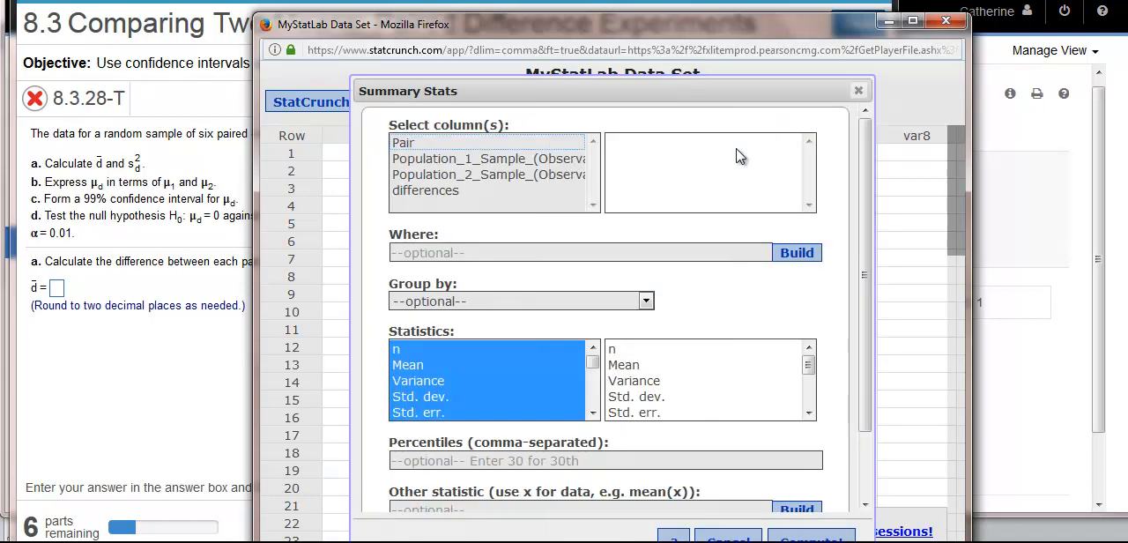
click(451, 192)
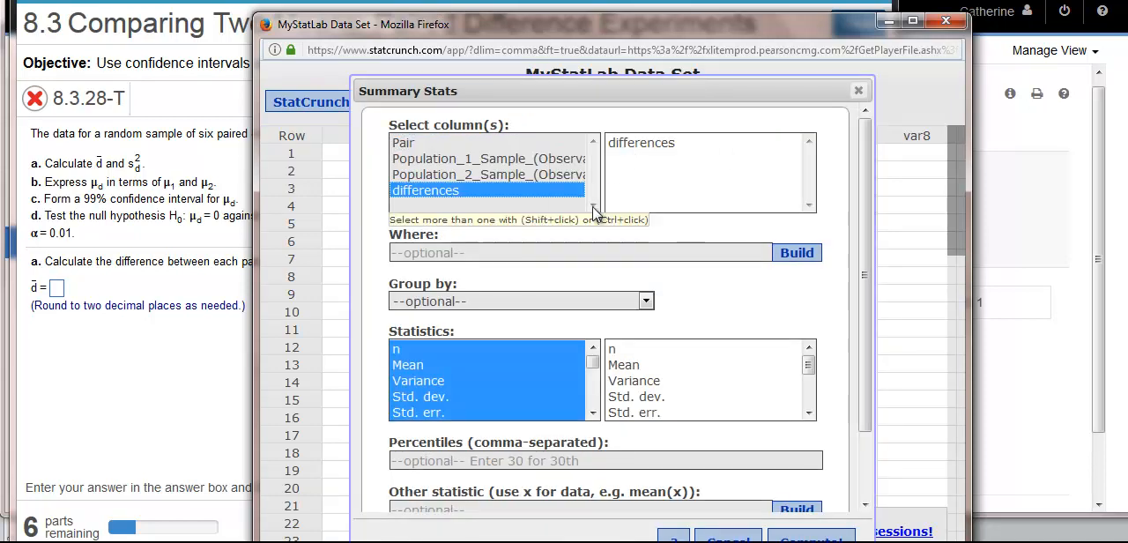
click(629, 367)
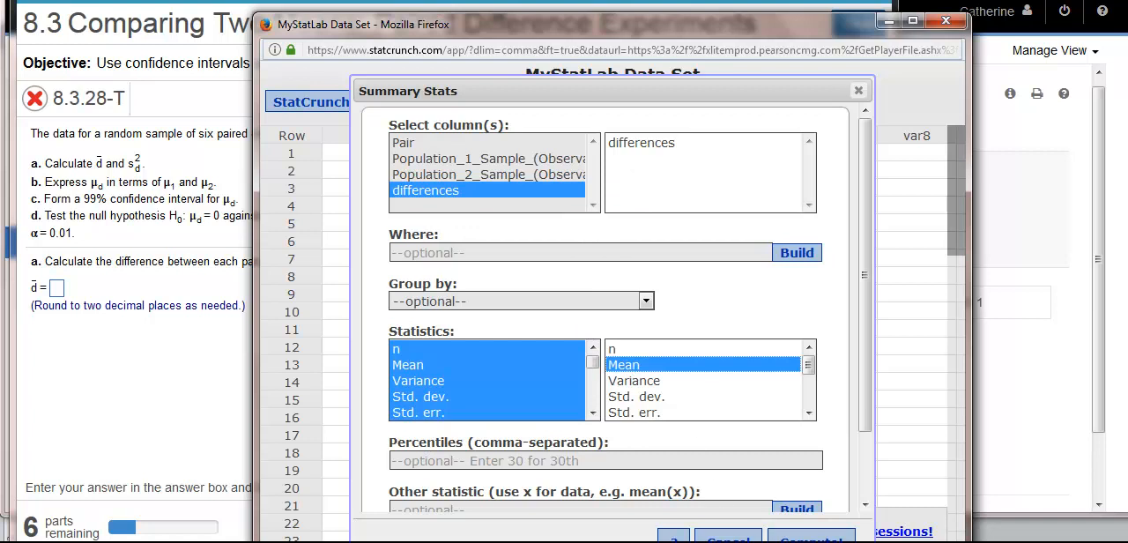
click(809, 536)
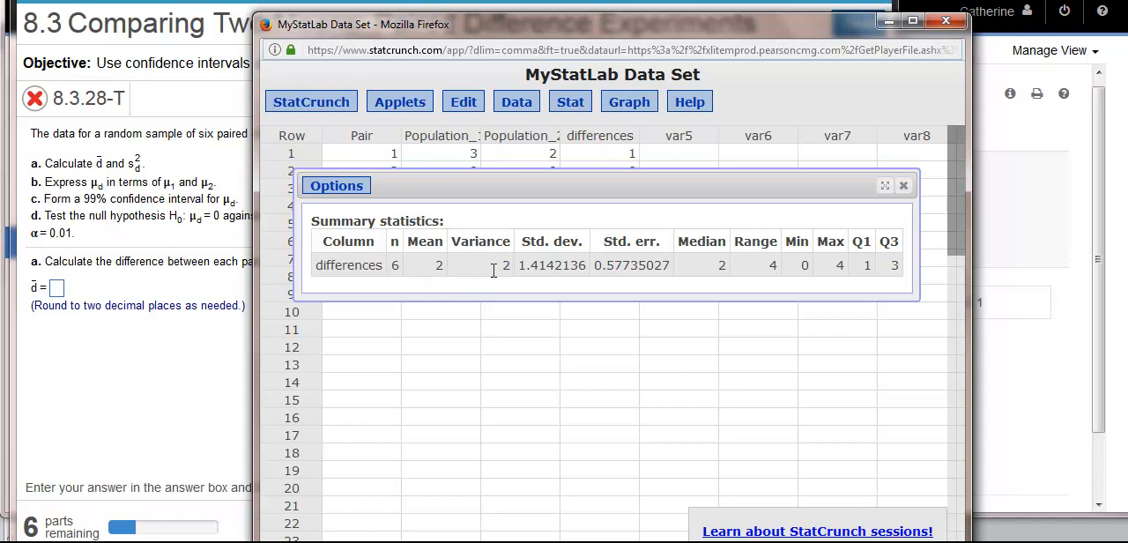
Step: Return to the exercise and submit 2 as the mean difference d̄ in part a
click(57, 289)
text(2)
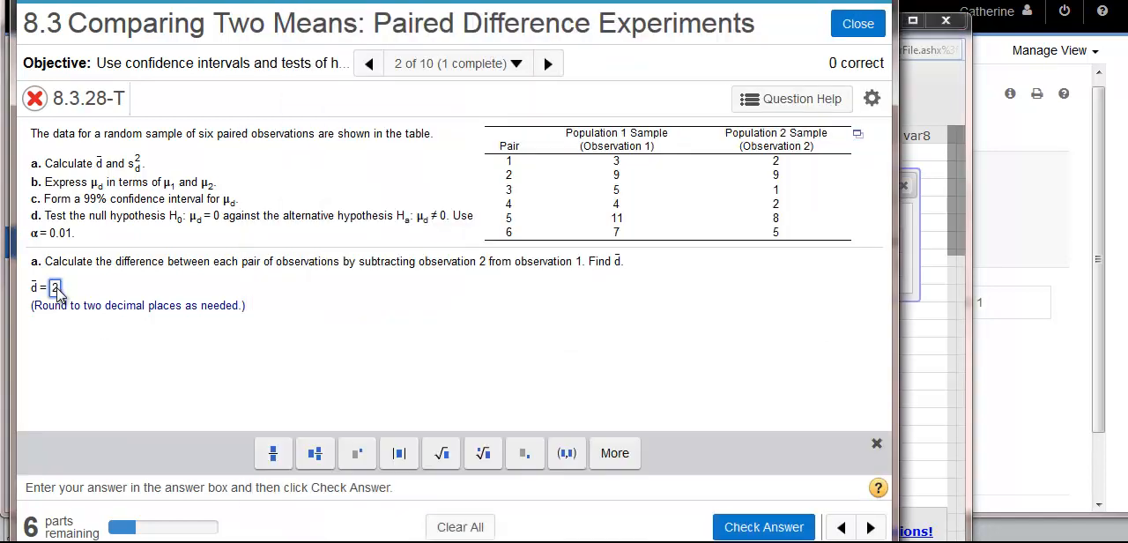
key(Return)
click(451, 339)
Step: Submit 2 as the variance of the differences, s²d
click(65, 362)
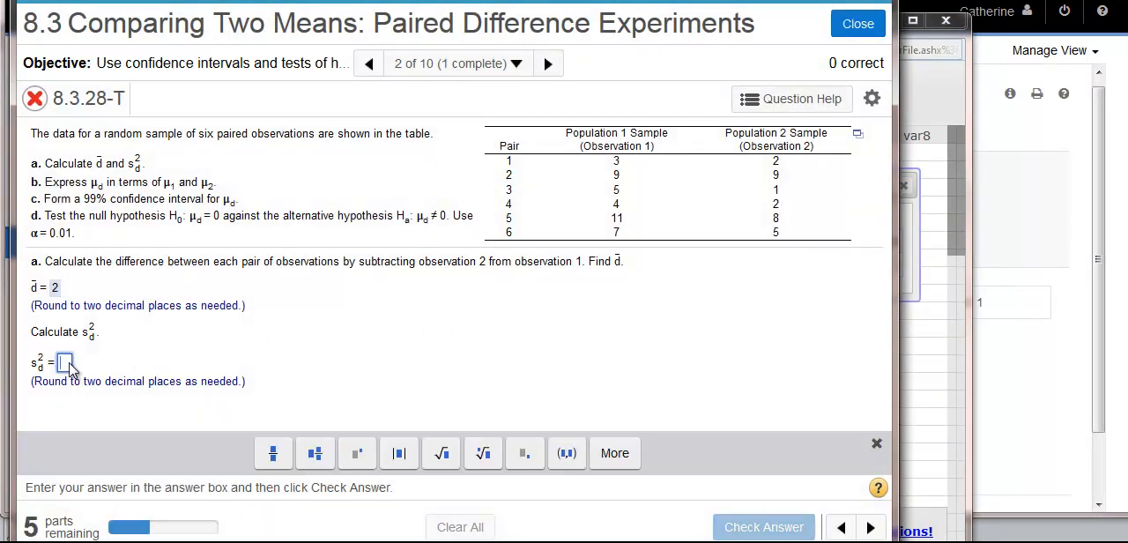
text(2)
key(Return)
click(451, 340)
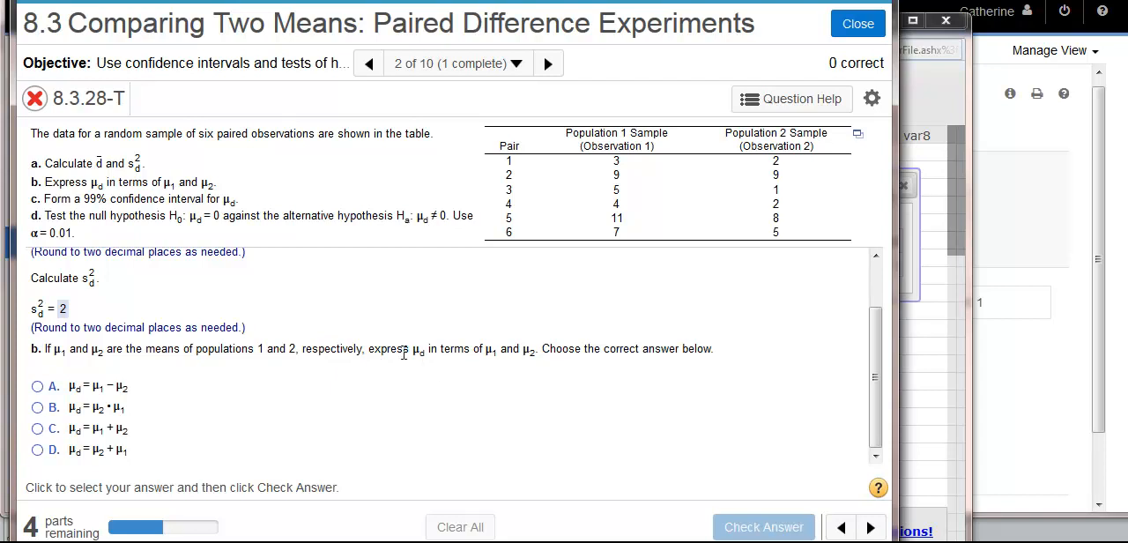
Step: Answer part b with option A, μd = μ1 − μ2, and check the answer
click(38, 387)
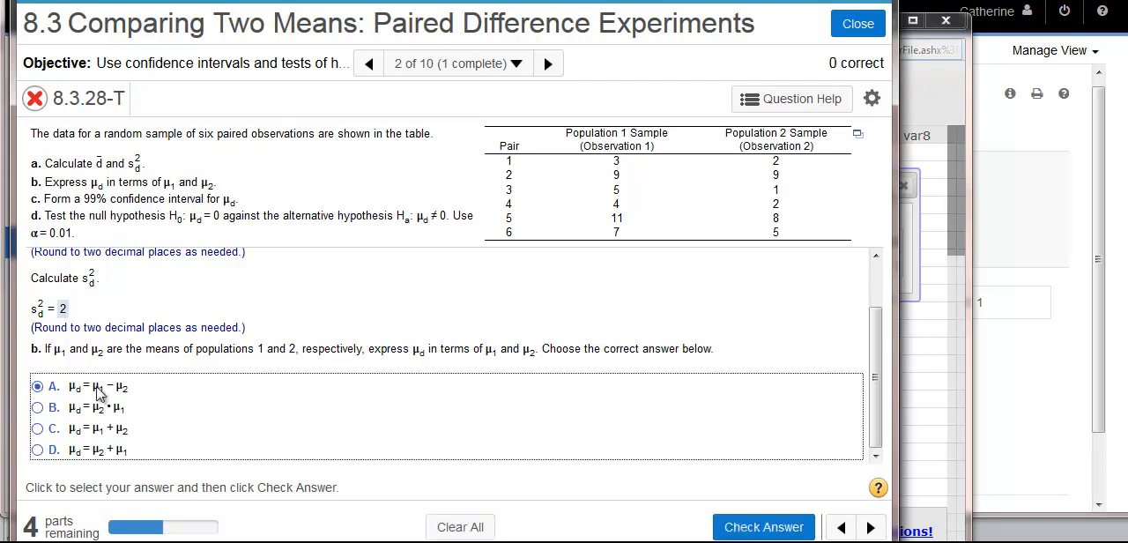
click(748, 523)
click(448, 343)
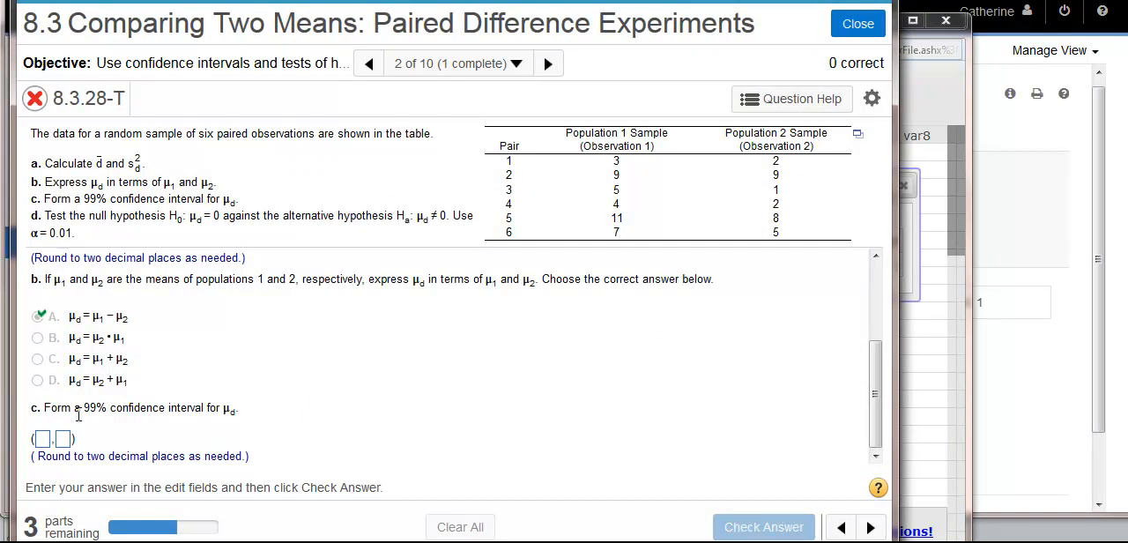
Step: Switch back to the StatCrunch data set and close the summary statistics results
mouse_move(410, 533)
click(526, 494)
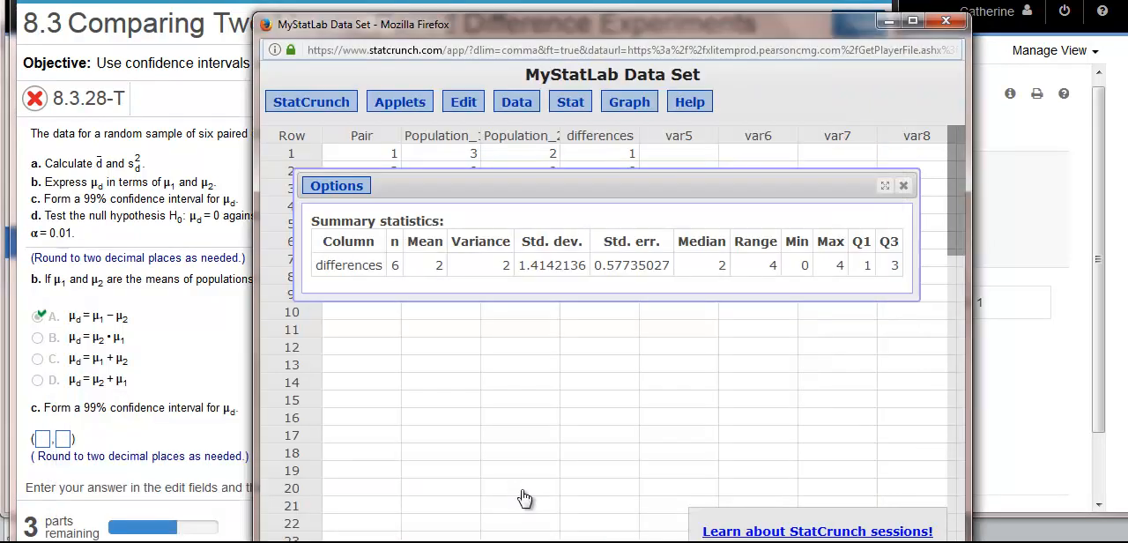
click(904, 185)
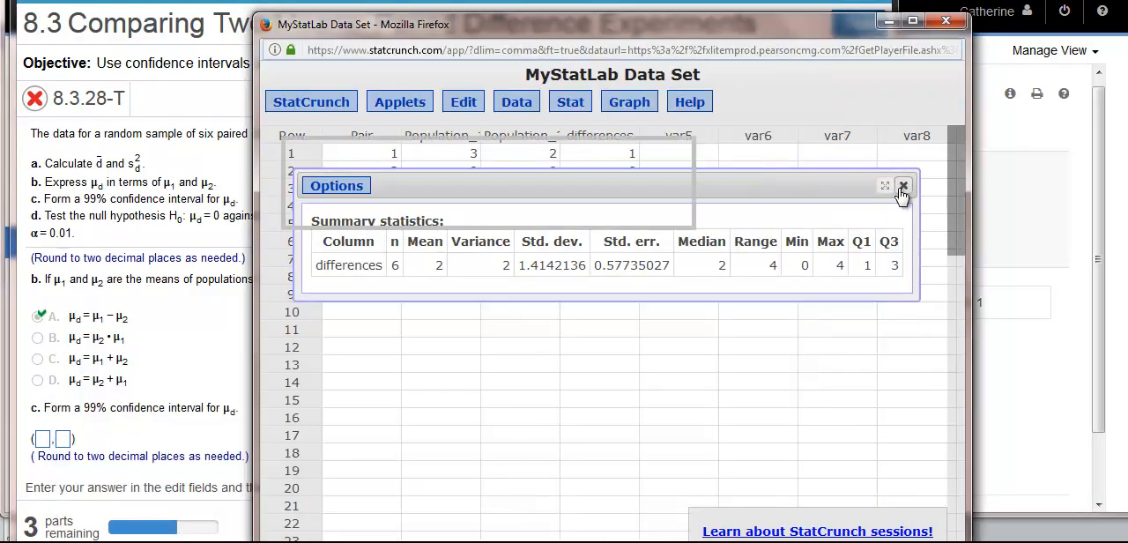
Step: Set up a paired T analysis with Population_1_Sample_(Observation_1) as sample 1 and Population_2_Sample_(Observation_2) as sample 2
click(566, 109)
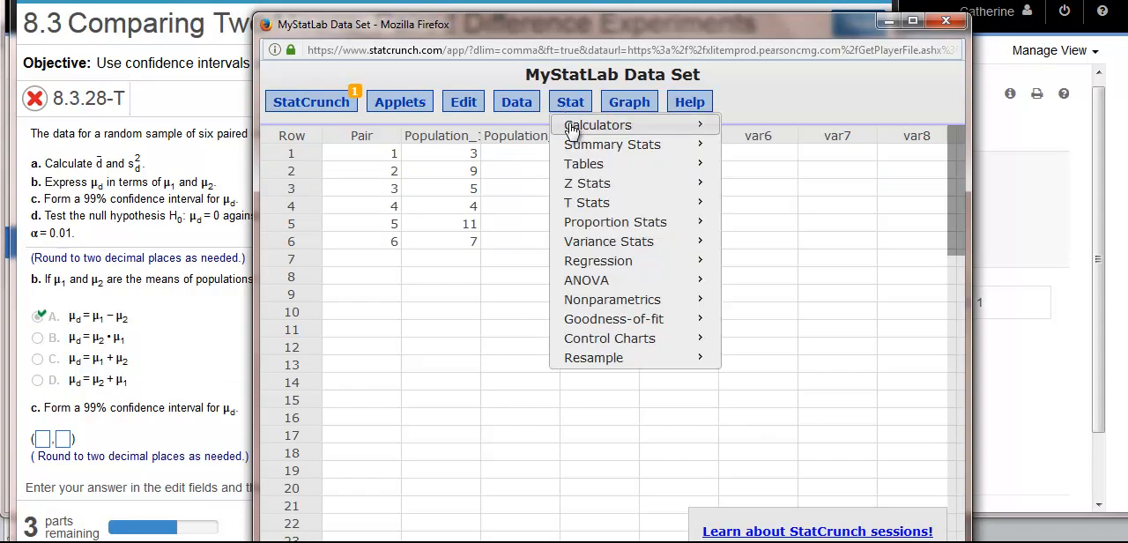
mouse_move(597, 206)
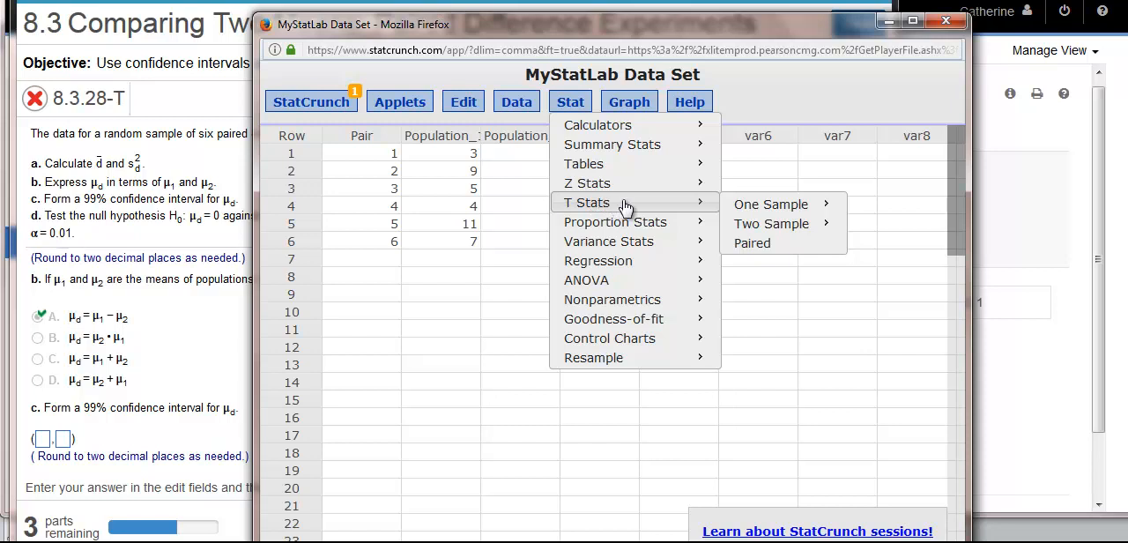
click(754, 245)
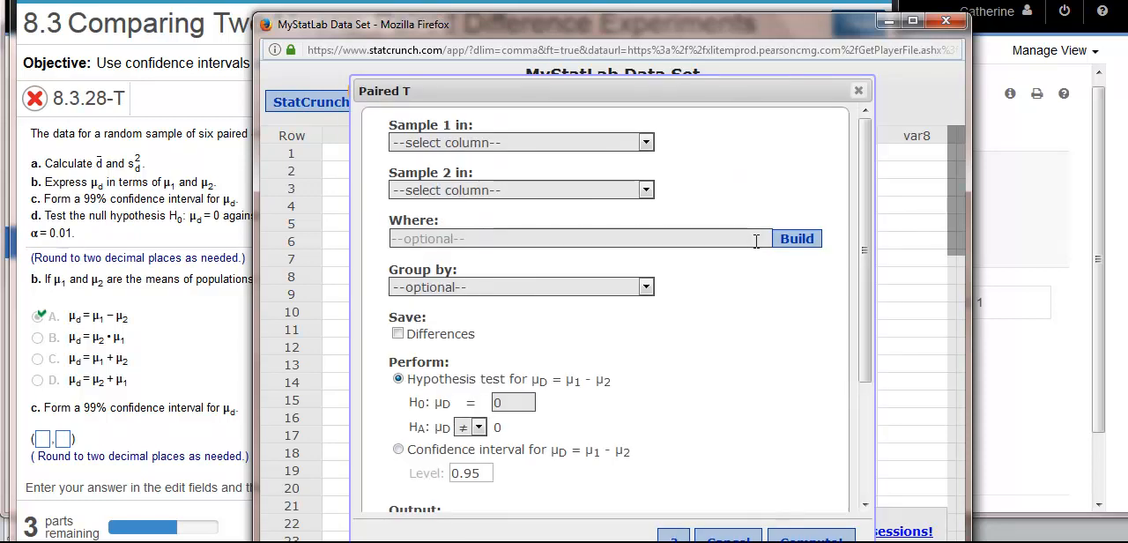
click(483, 148)
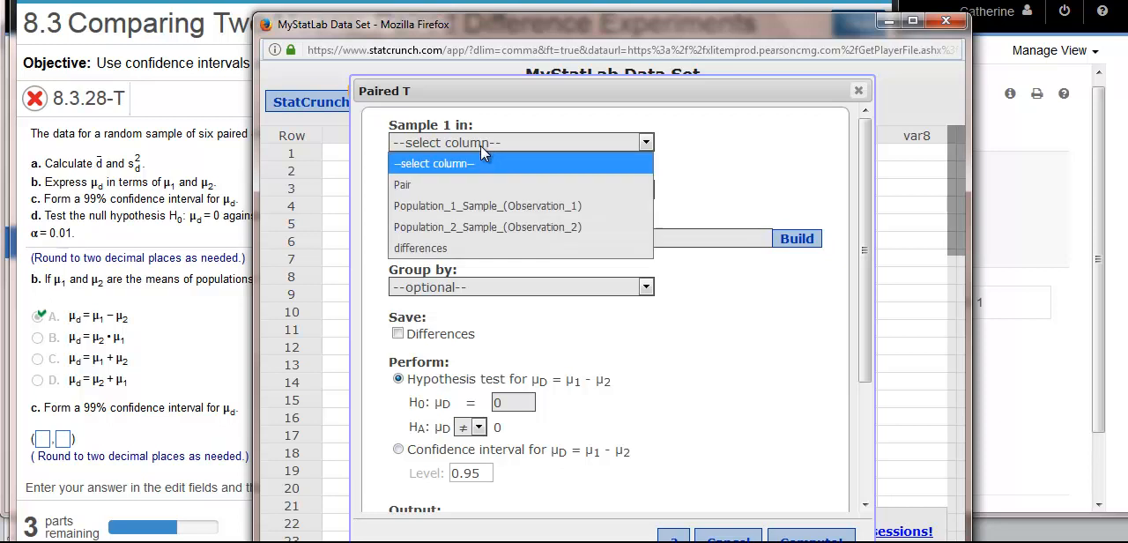
click(485, 206)
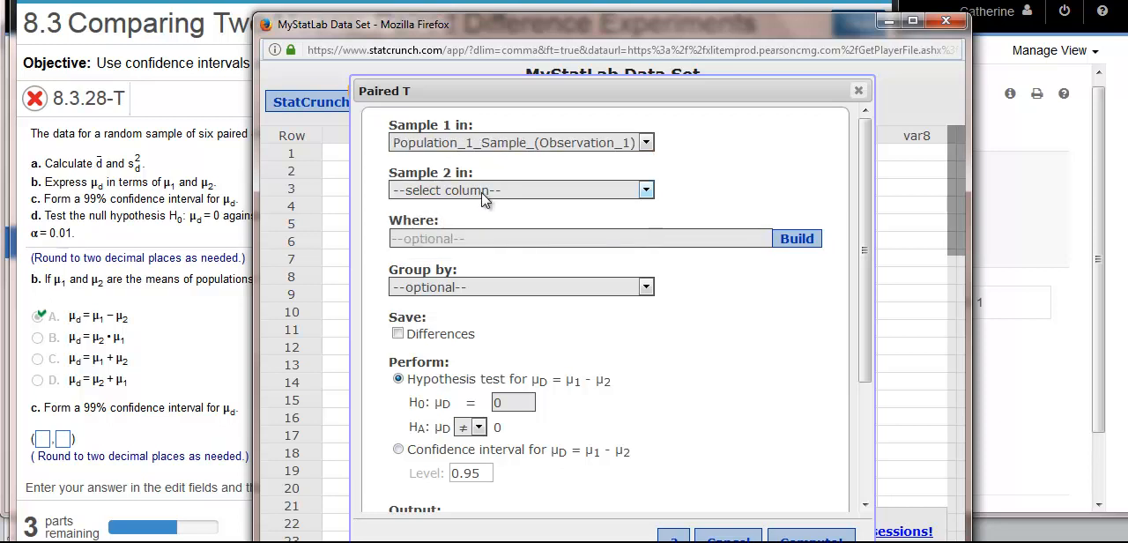
click(487, 192)
click(492, 275)
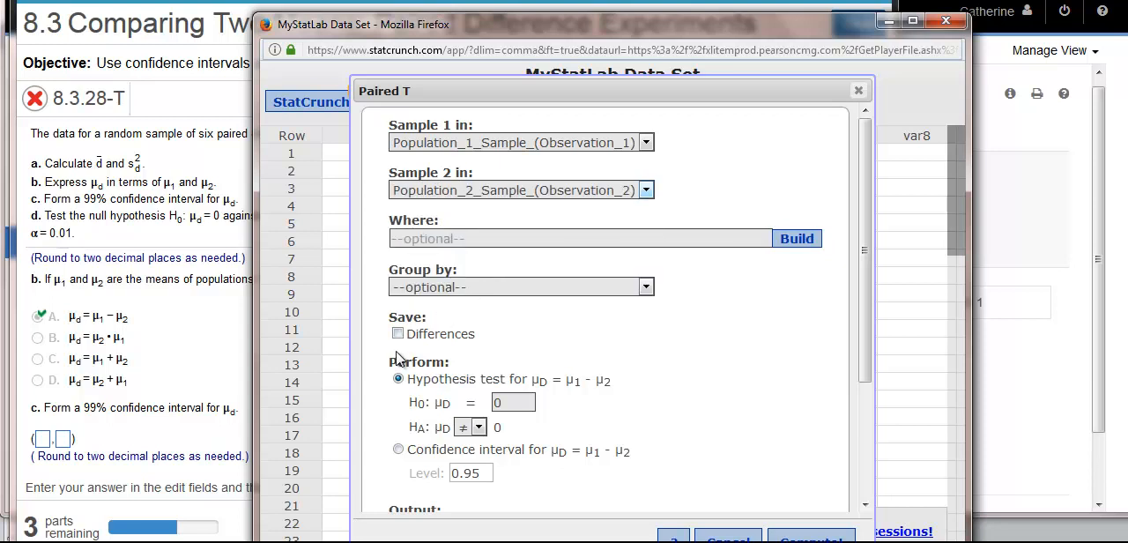
Step: Compute the paired T confidence interval for μD at level 0.99 and bring its lower and upper limits into view
click(399, 451)
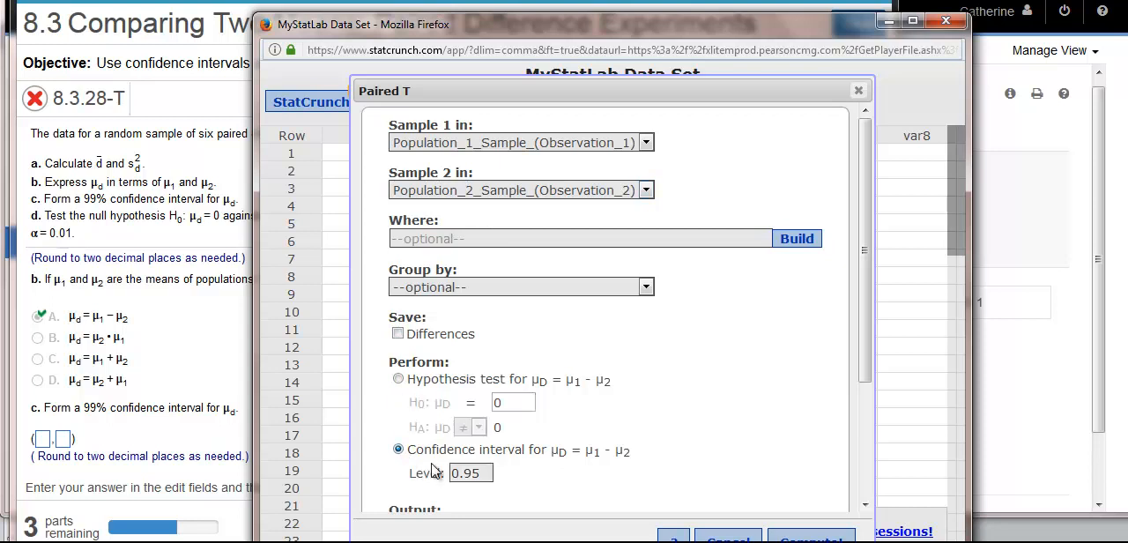
click(400, 381)
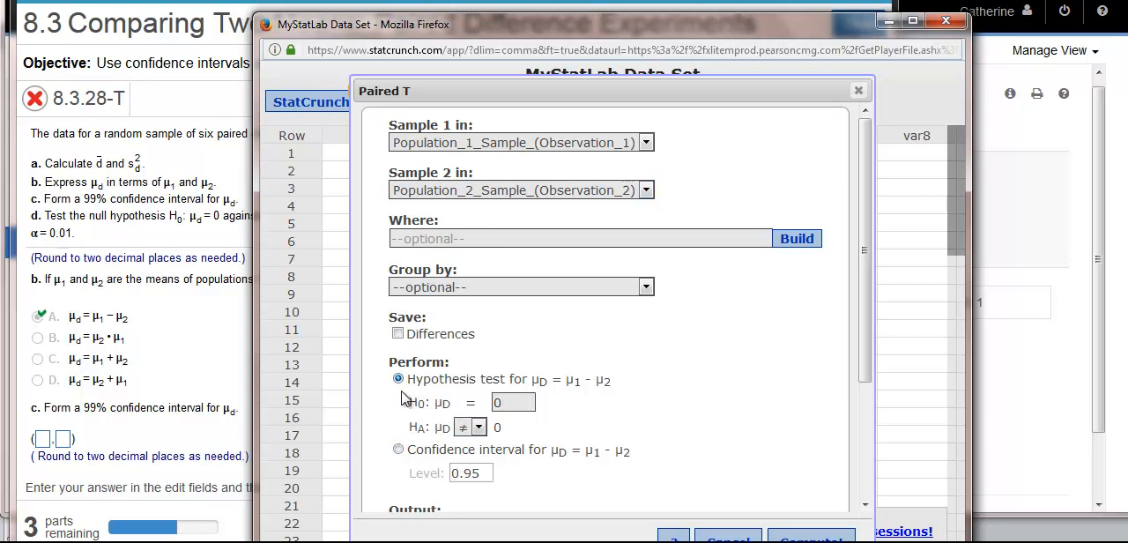
click(399, 450)
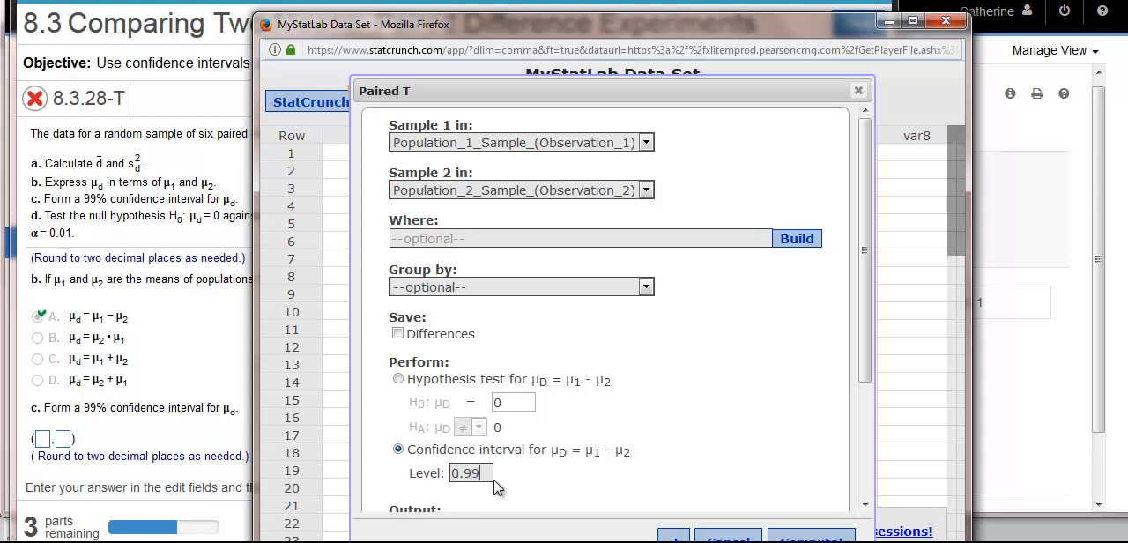
click(811, 538)
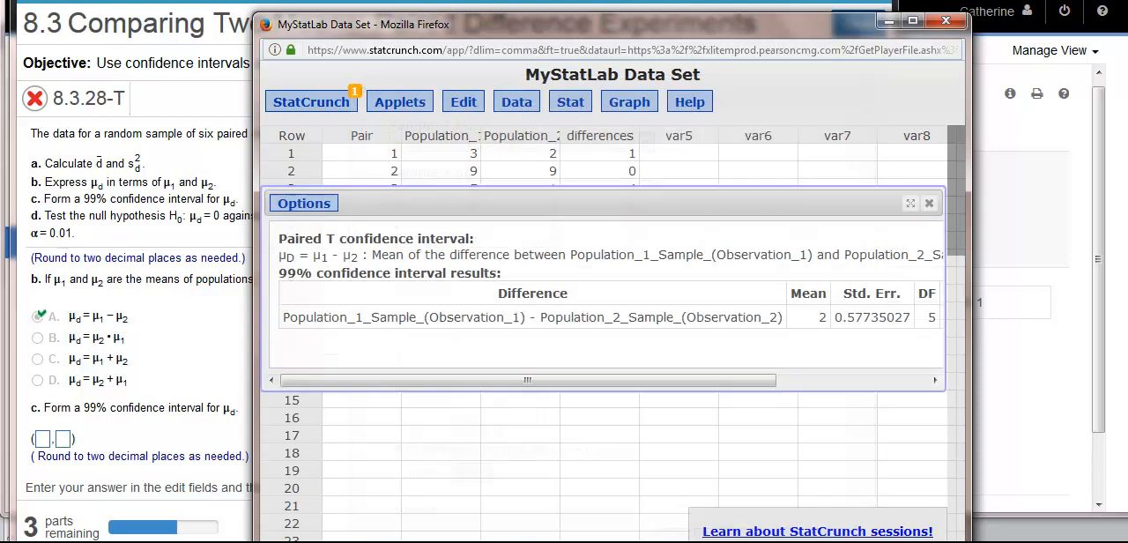
drag(671, 389, 819, 402)
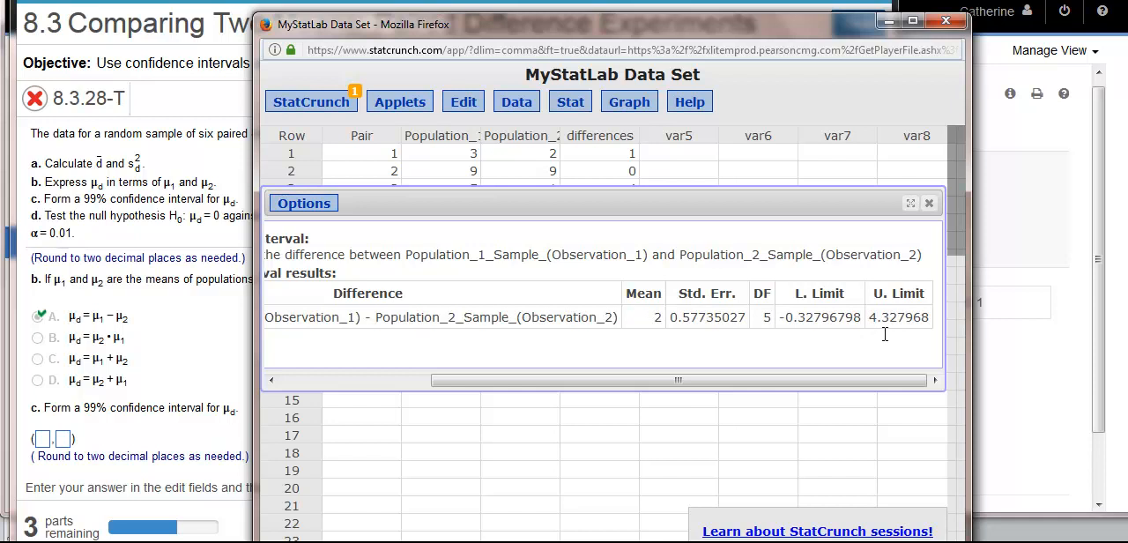
Step: Answer part c with the 99% confidence interval (−0.33, 4.33), check the answer and dismiss the feedback
click(41, 439)
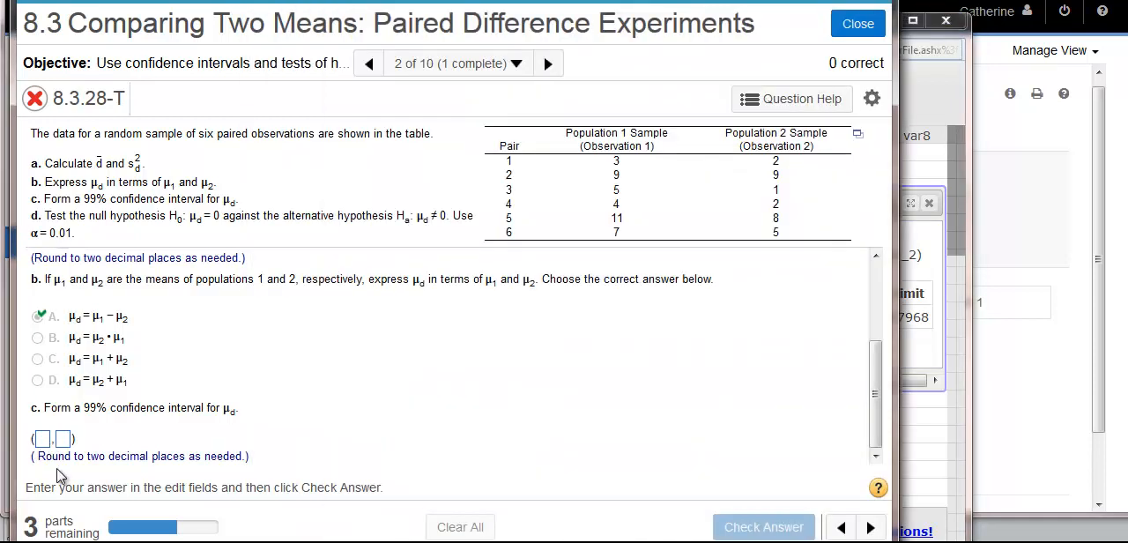
text(-)
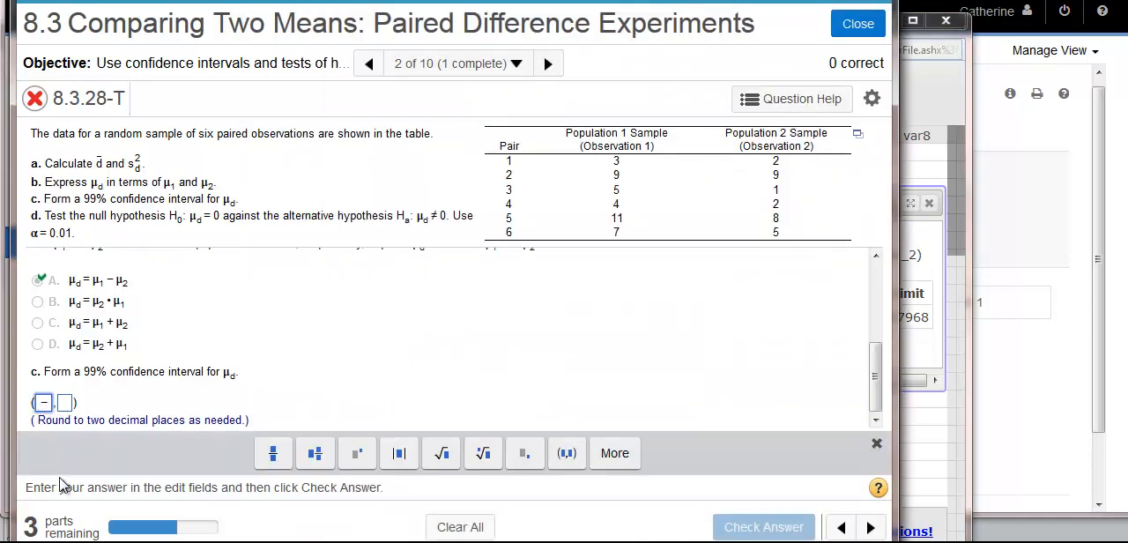
text(0.33)
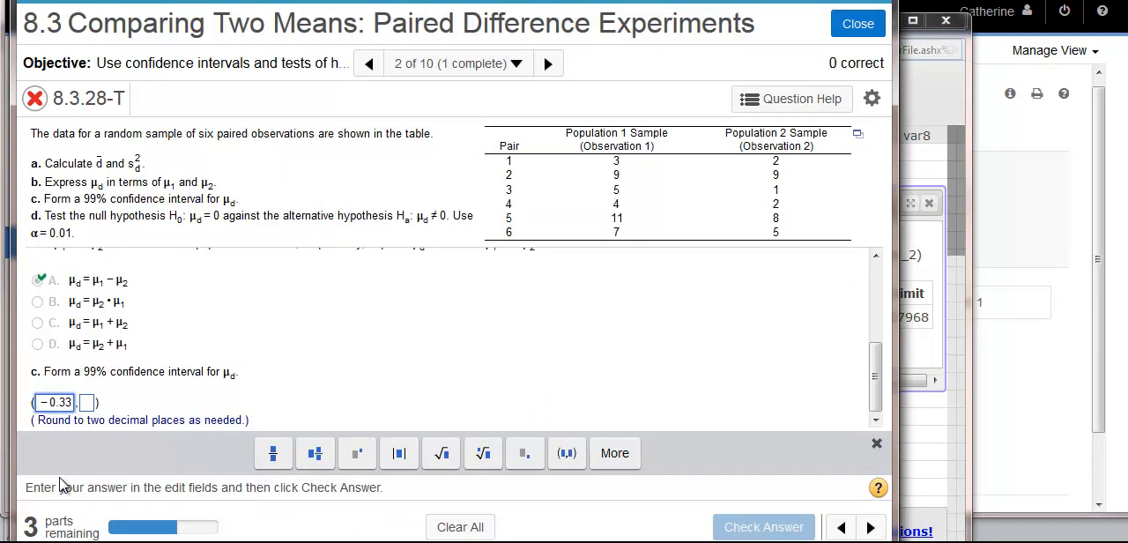
click(88, 402)
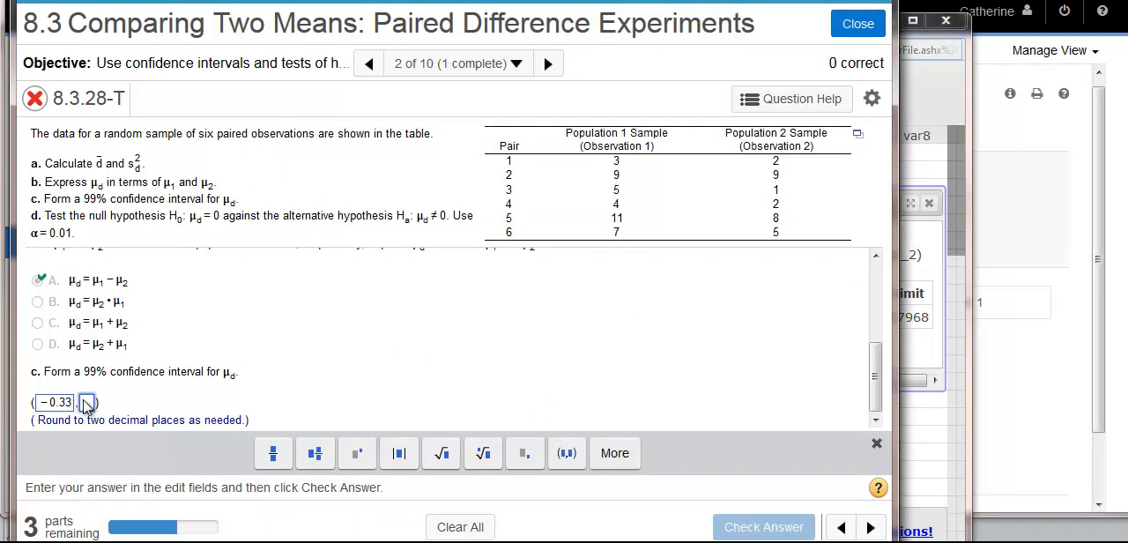
text(4.33)
key(Return)
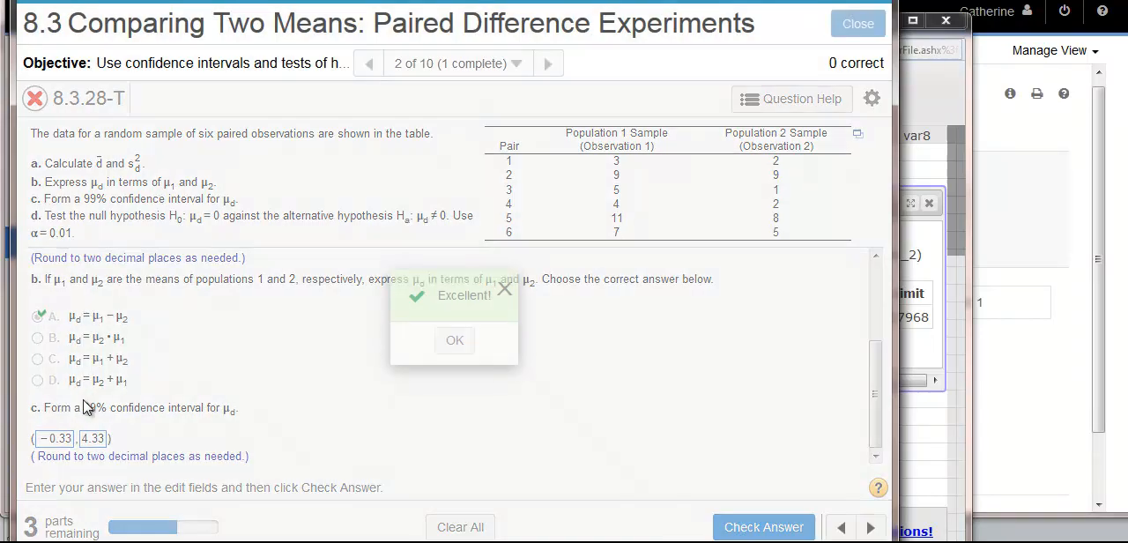
click(459, 353)
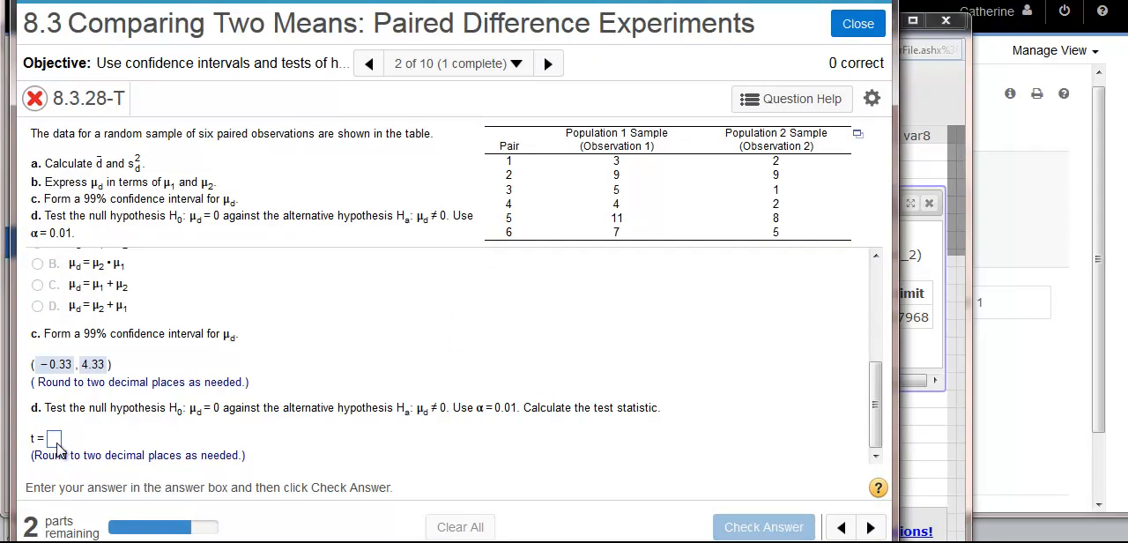
Step: Switch to the StatCrunch data set window and close the confidence interval results
key(alt+Tab)
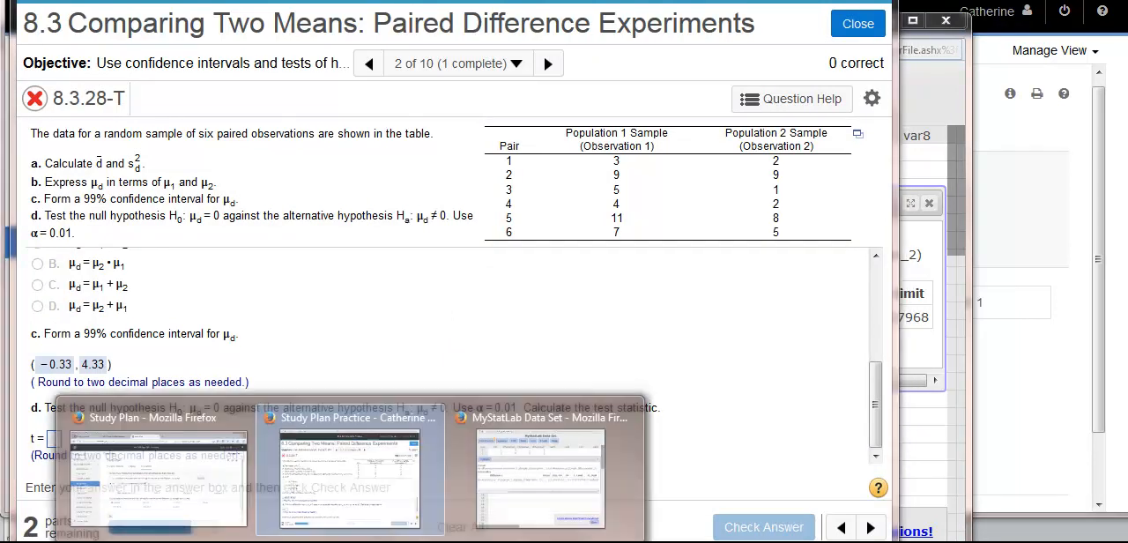
click(507, 494)
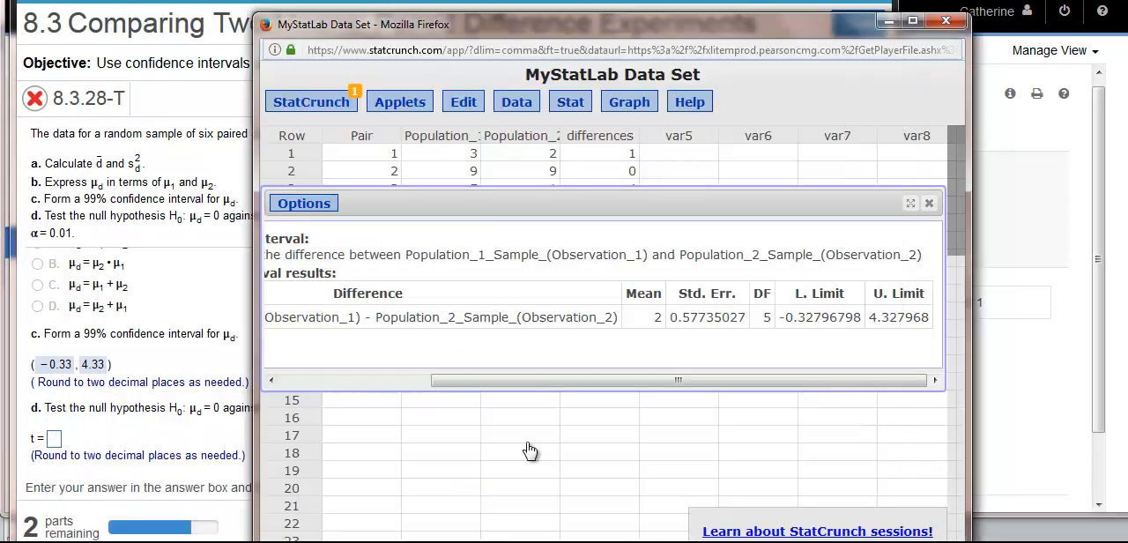
click(929, 204)
Step: Compute a paired T hypothesis test of μD = 0 against ≠ 0, with Population_1_Sample_(Observation_1) as sample 1 and Population_2_Sample_(Observation_2) as sample 2
click(568, 104)
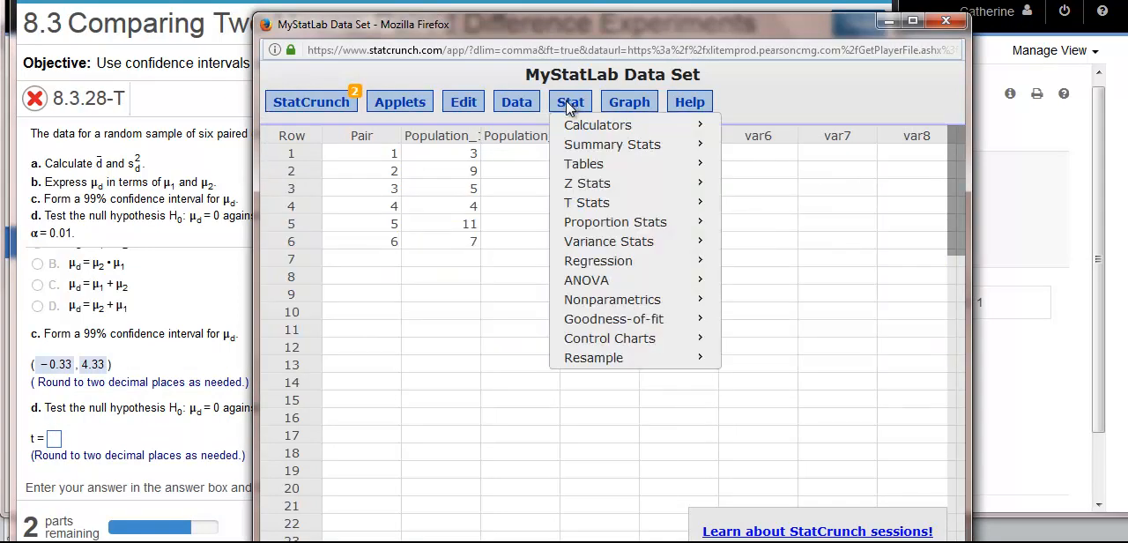
mouse_move(587, 206)
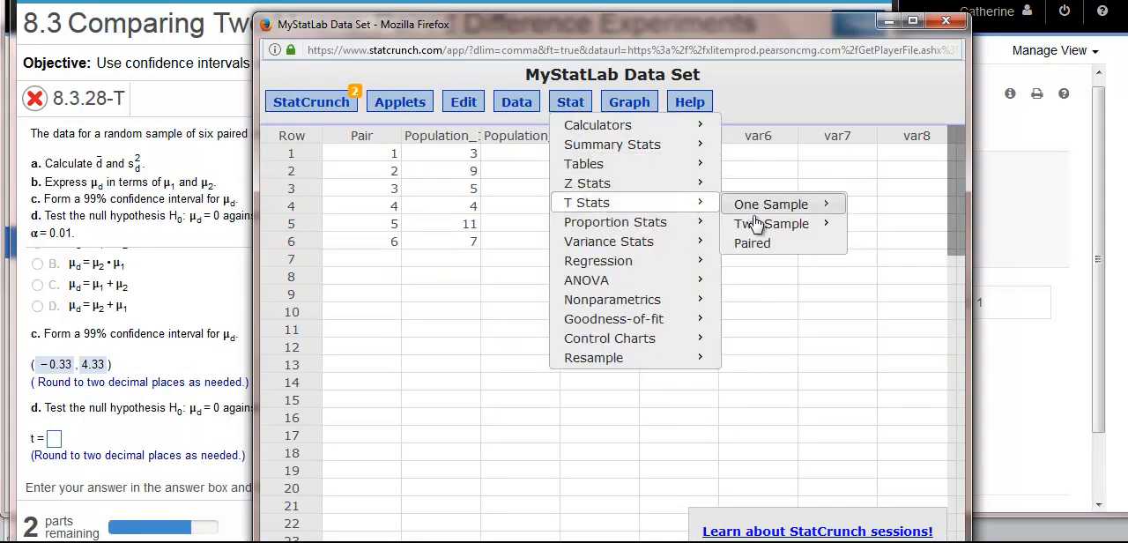
click(773, 243)
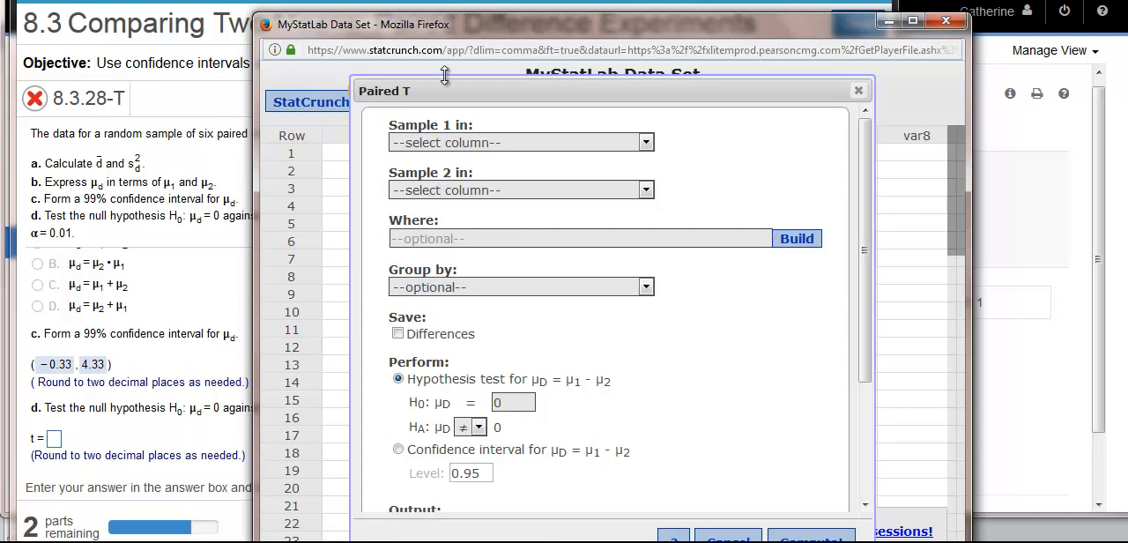
click(466, 143)
click(472, 202)
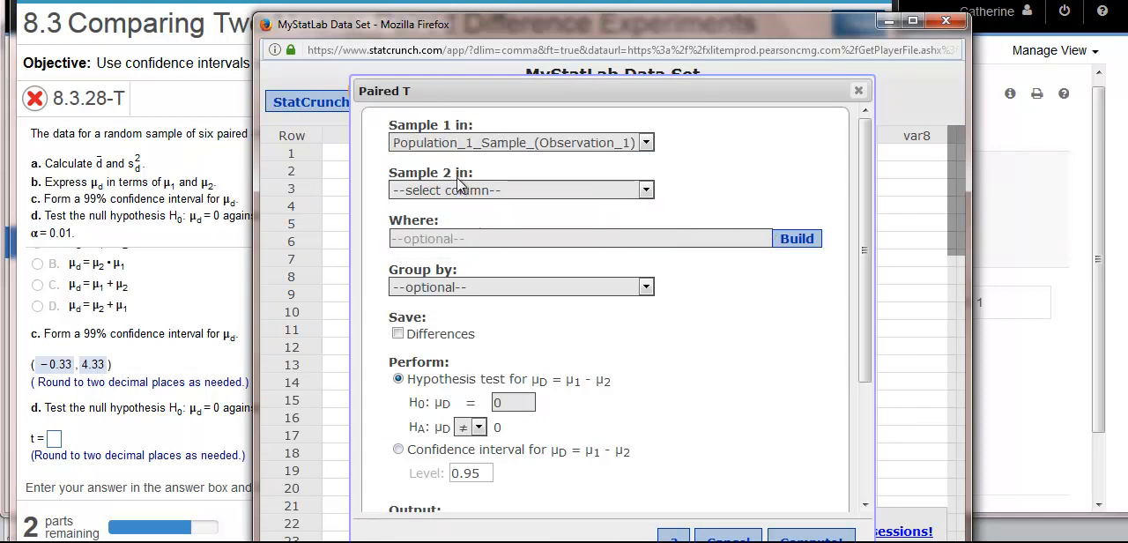
click(459, 187)
click(481, 277)
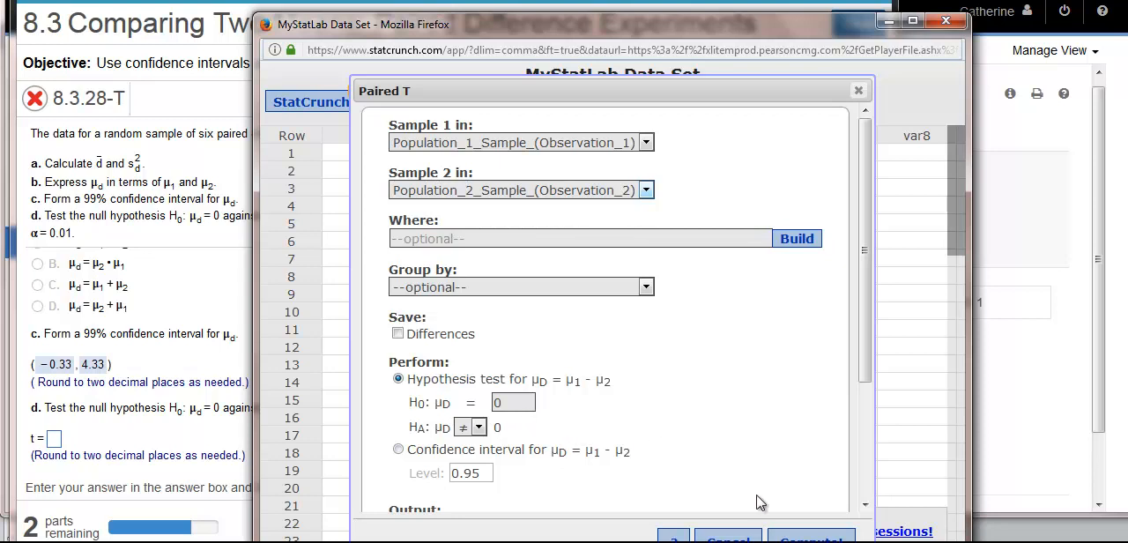
click(779, 538)
drag(755, 455, 884, 468)
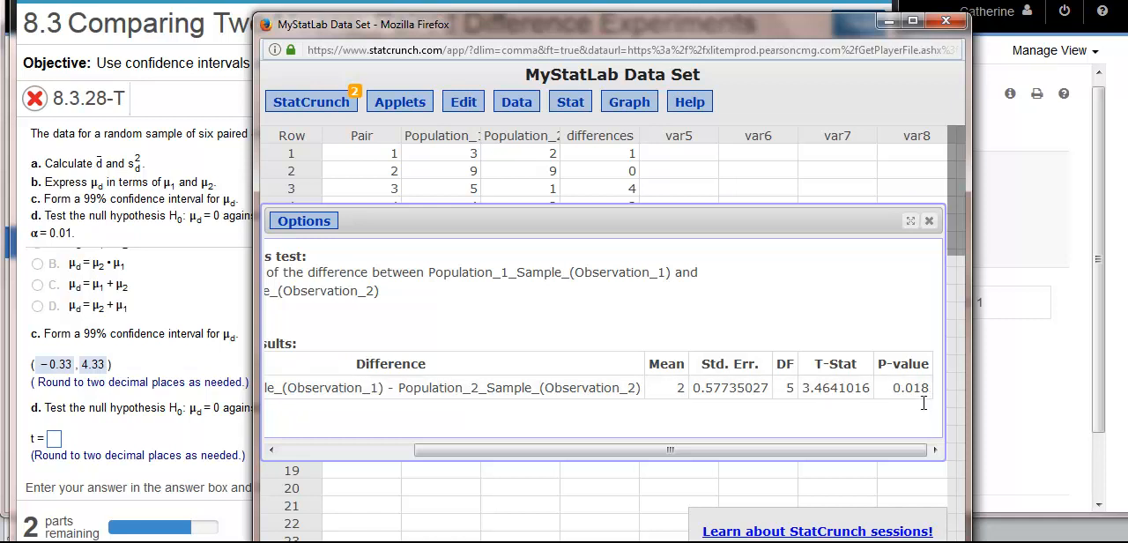
Step: Return to the exercise, enter 3.46 as part d's test statistic t, check it and dismiss the feedback
click(52, 440)
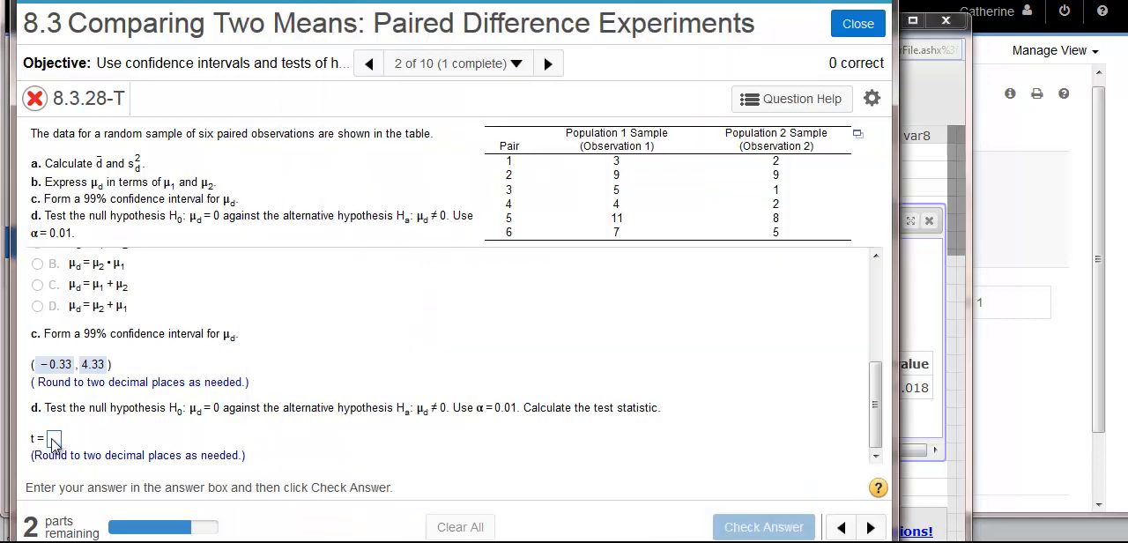
click(53, 440)
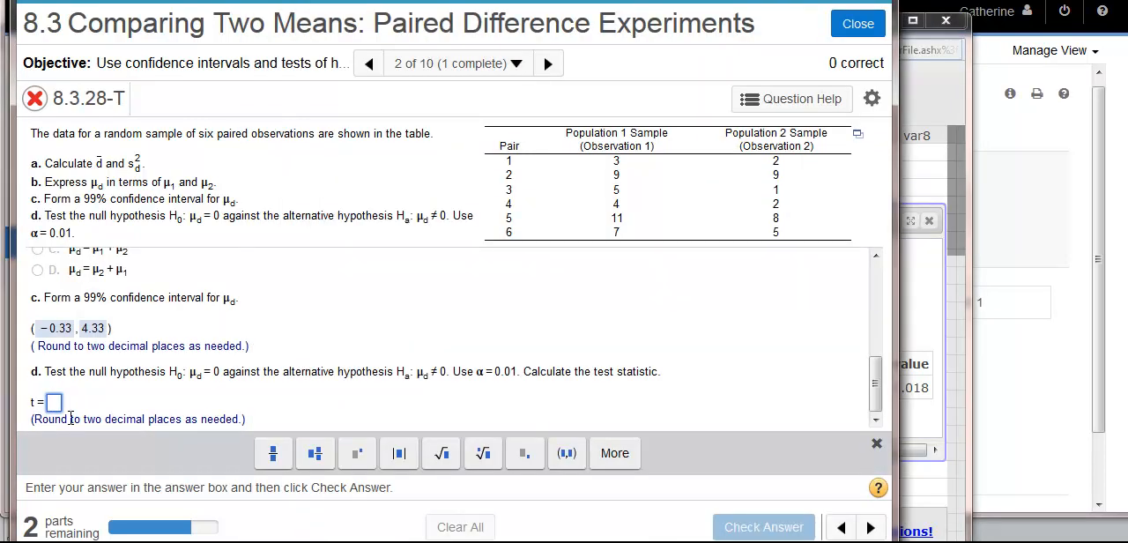
text(3.46)
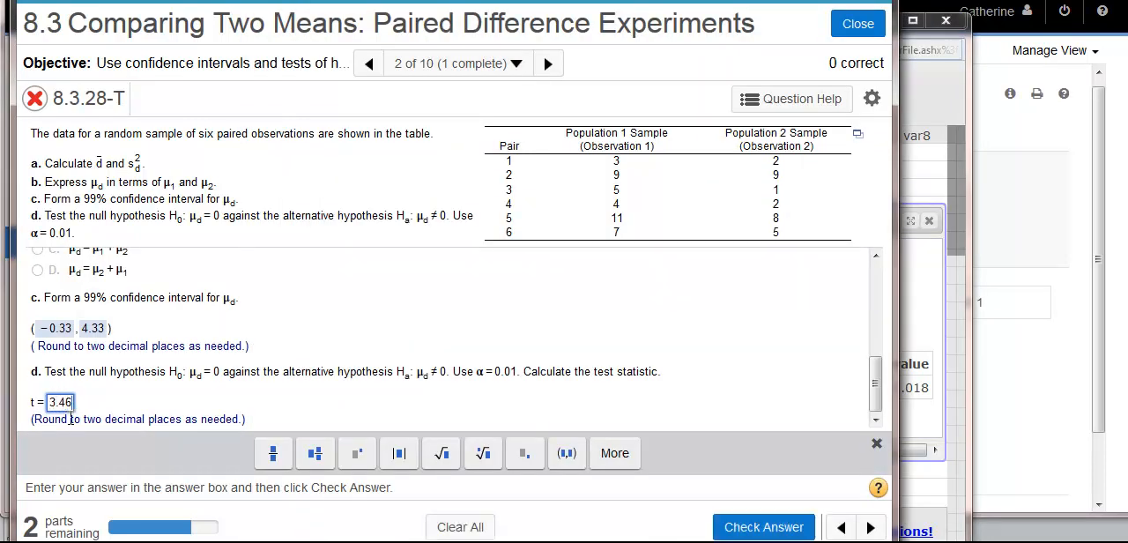
key(Return)
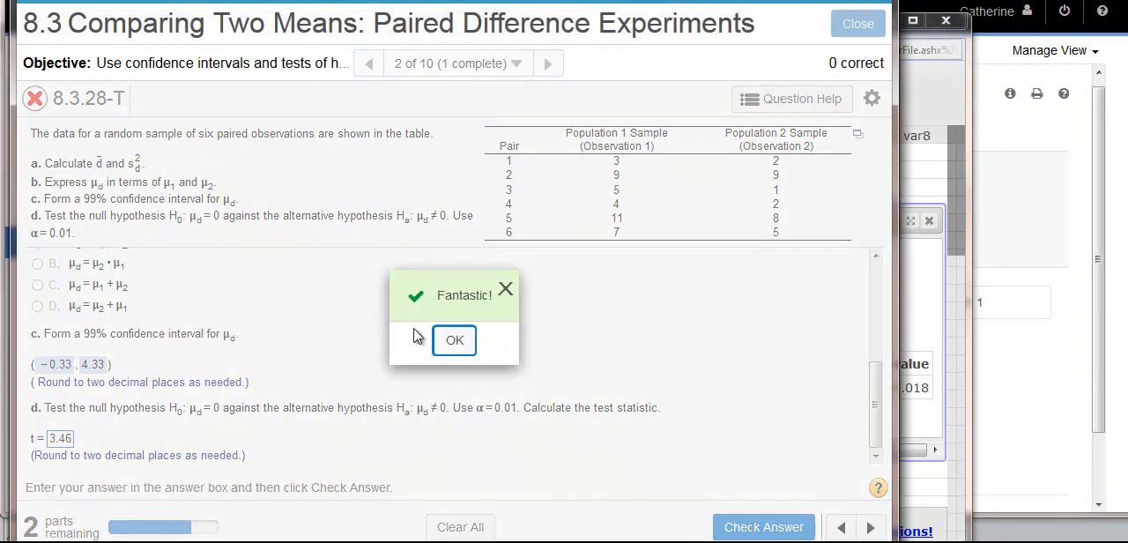
click(455, 340)
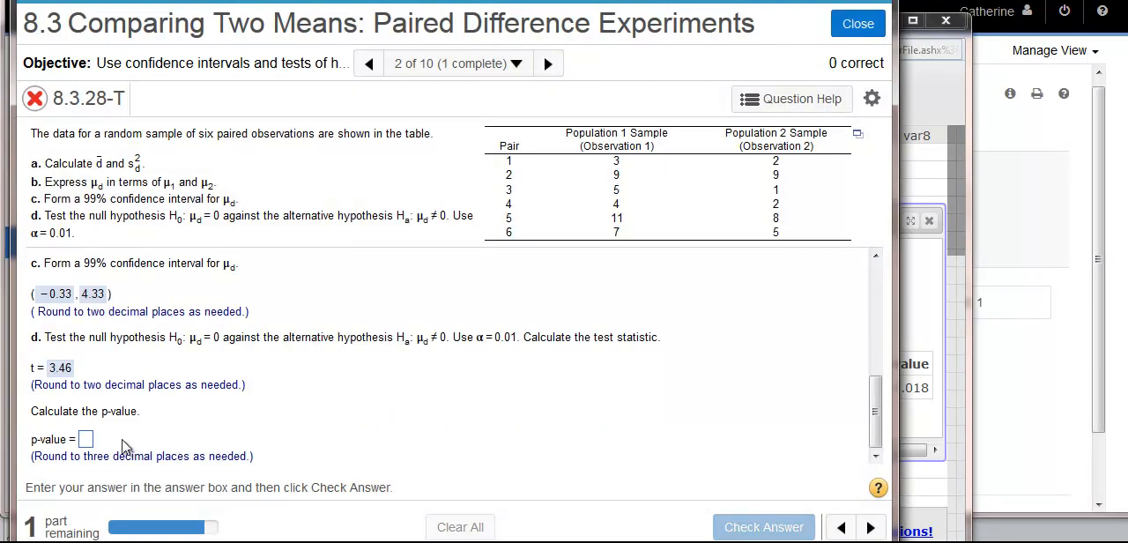
Step: Enter .018 as the p-value, check the answer and dismiss the feedback
click(87, 447)
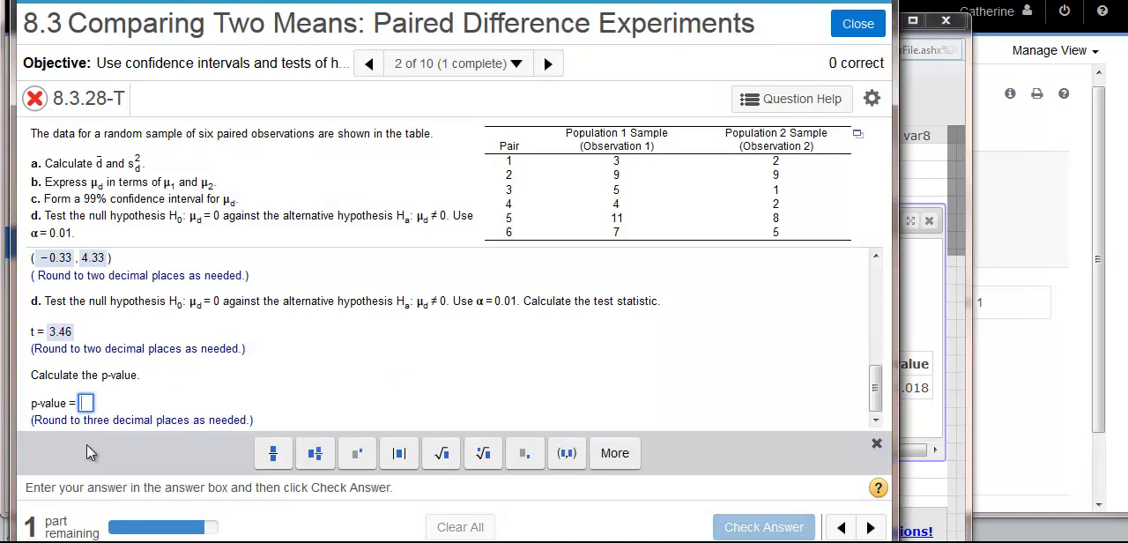
text(.00)
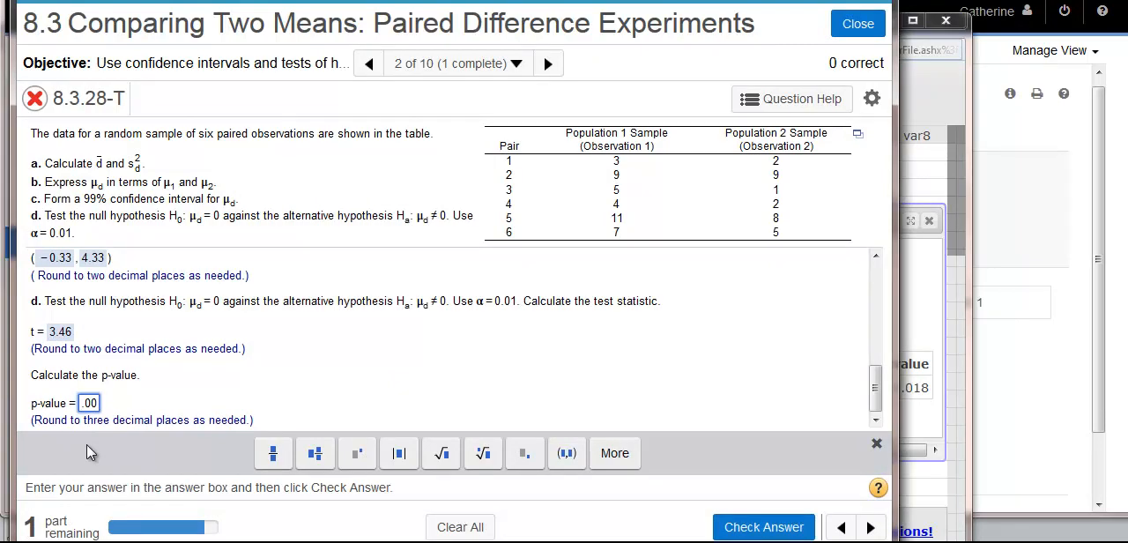
key(BackSpace)
text(18)
key(Return)
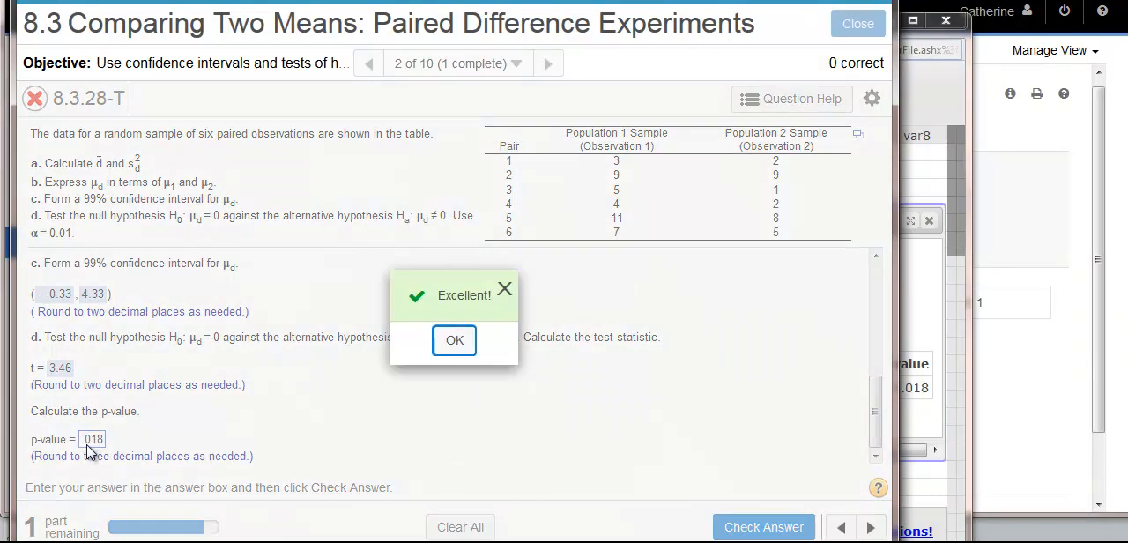
click(454, 346)
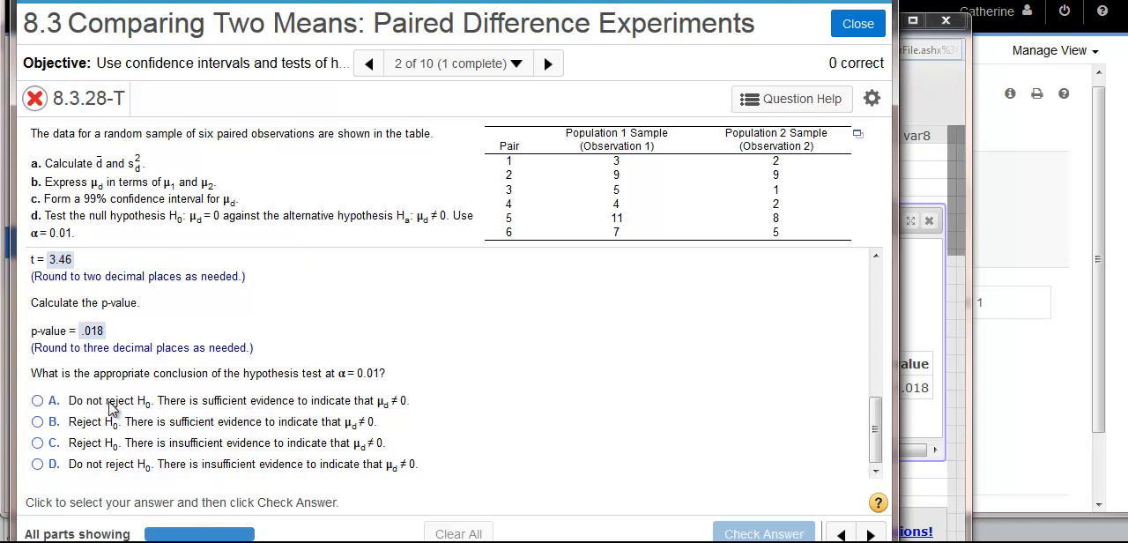
click(38, 402)
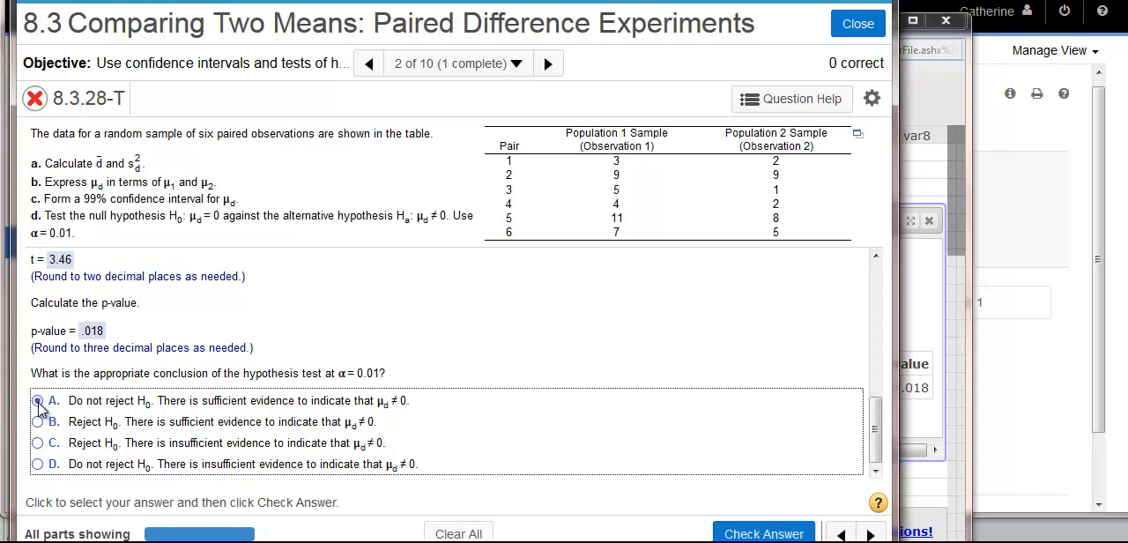
click(38, 470)
click(41, 402)
drag(163, 397, 180, 402)
click(192, 402)
Step: Choose conclusion D, do not reject H0 with insufficient evidence that μd ≠ 0, and check the answer
click(37, 465)
click(765, 534)
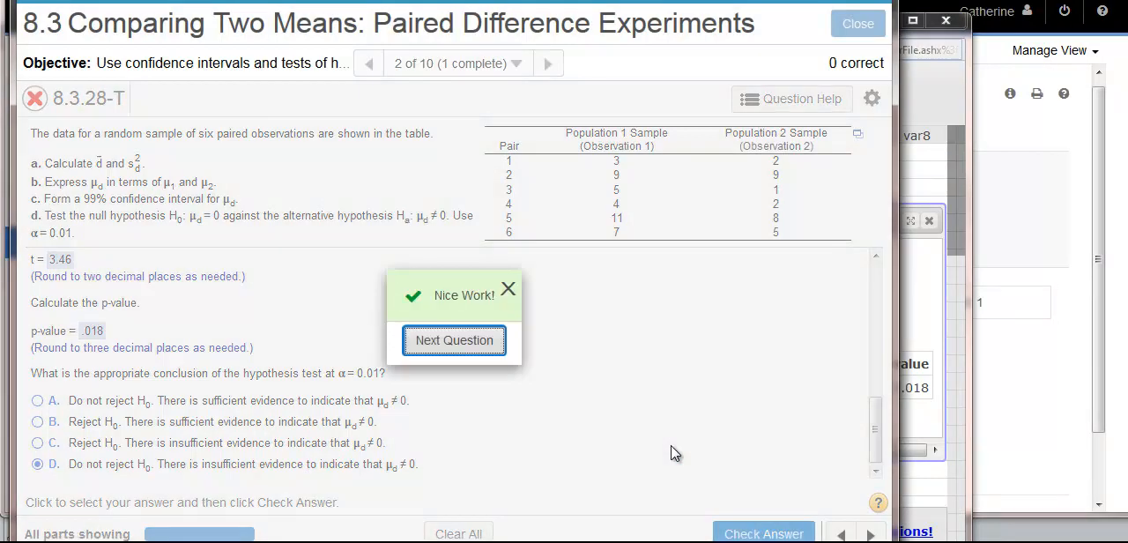